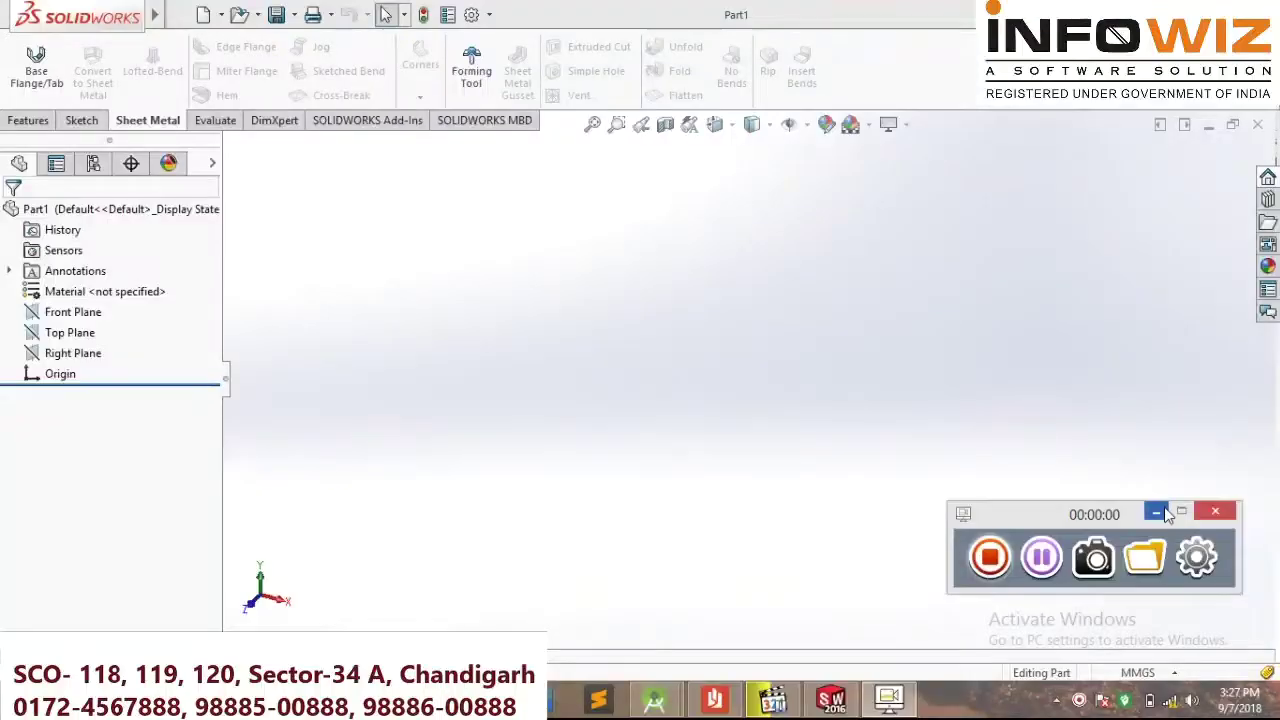
- Minimize the screen recorder panel to the taskbar
click(1166, 512)
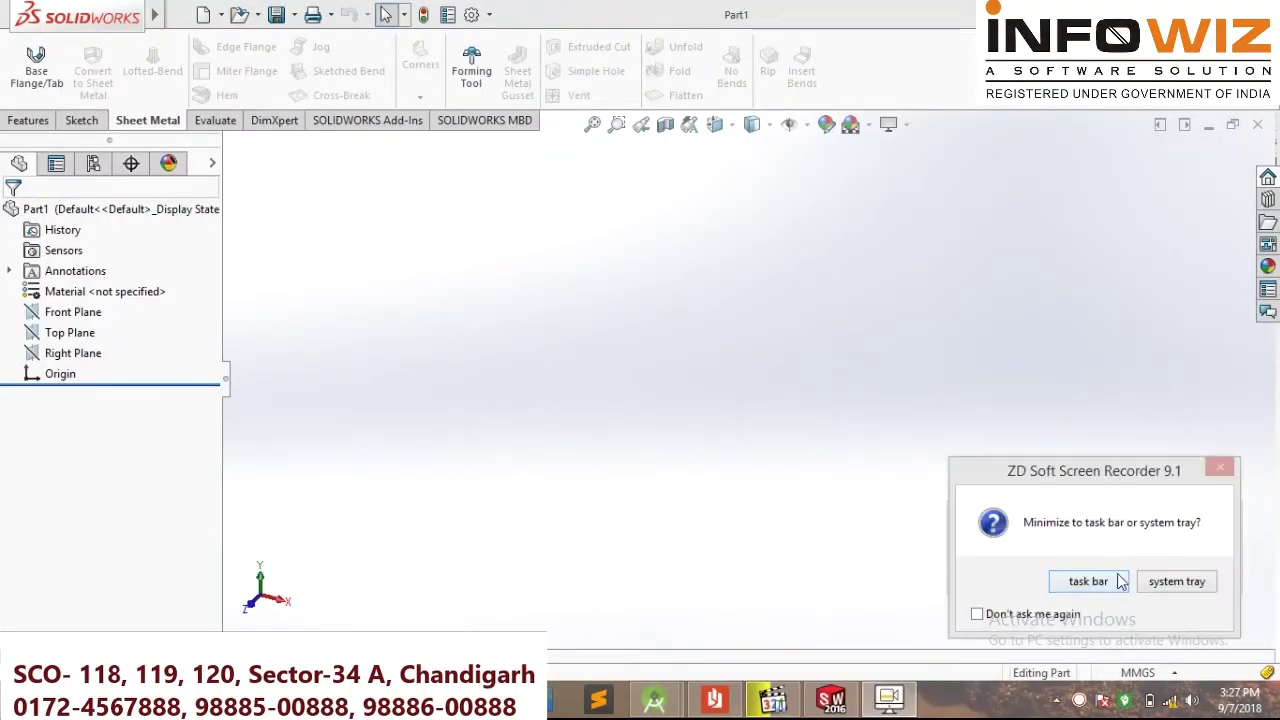
click(977, 615)
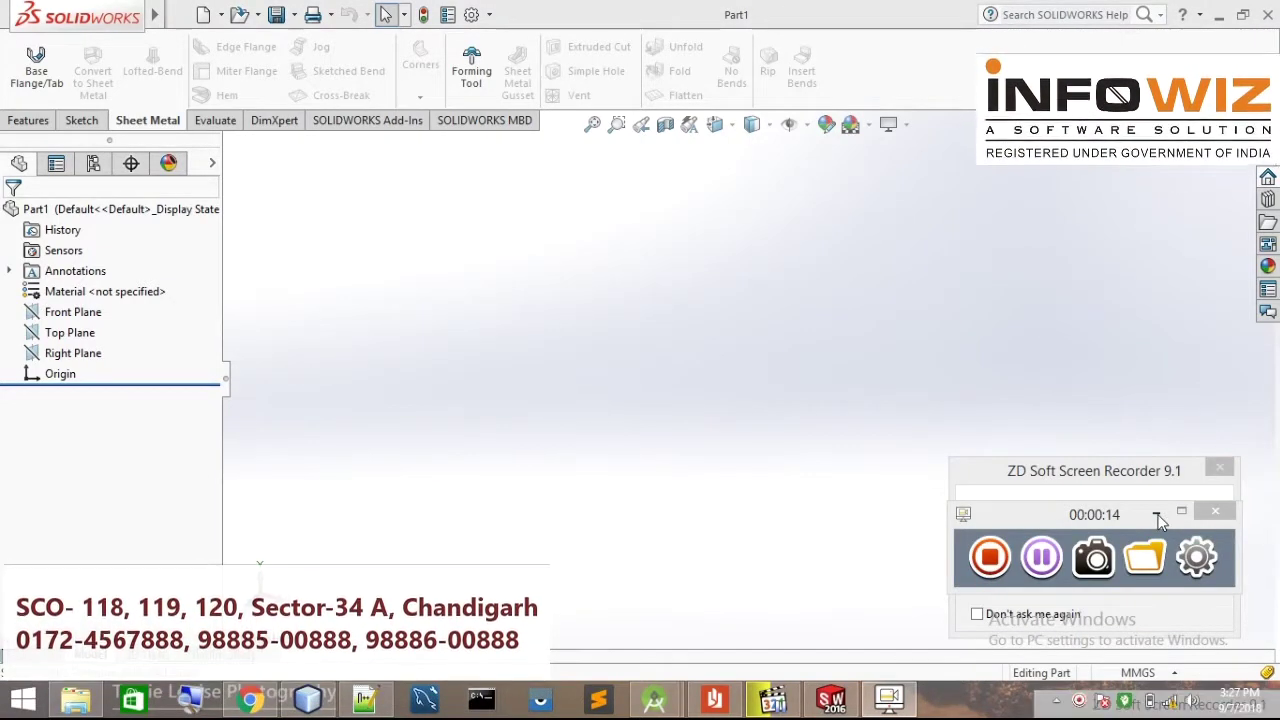
click(1157, 516)
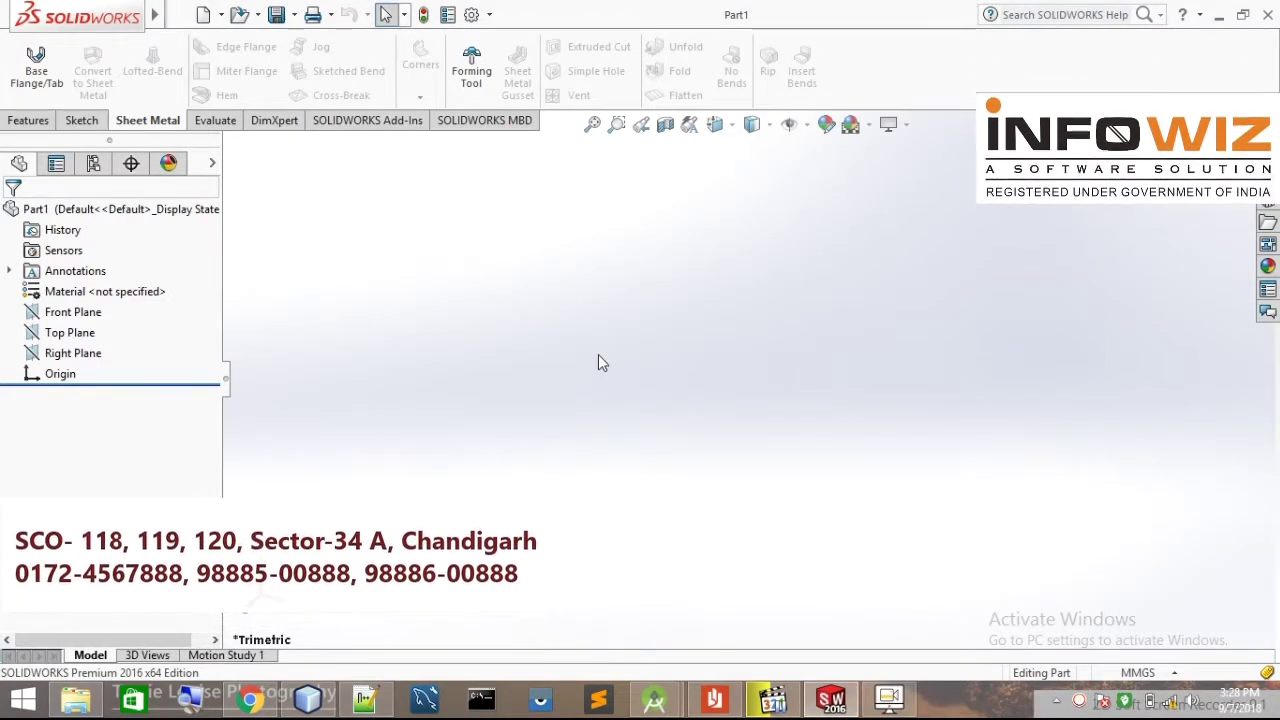
- Sketch a centre rectangle around the origin on the Front Plane
click(80, 314)
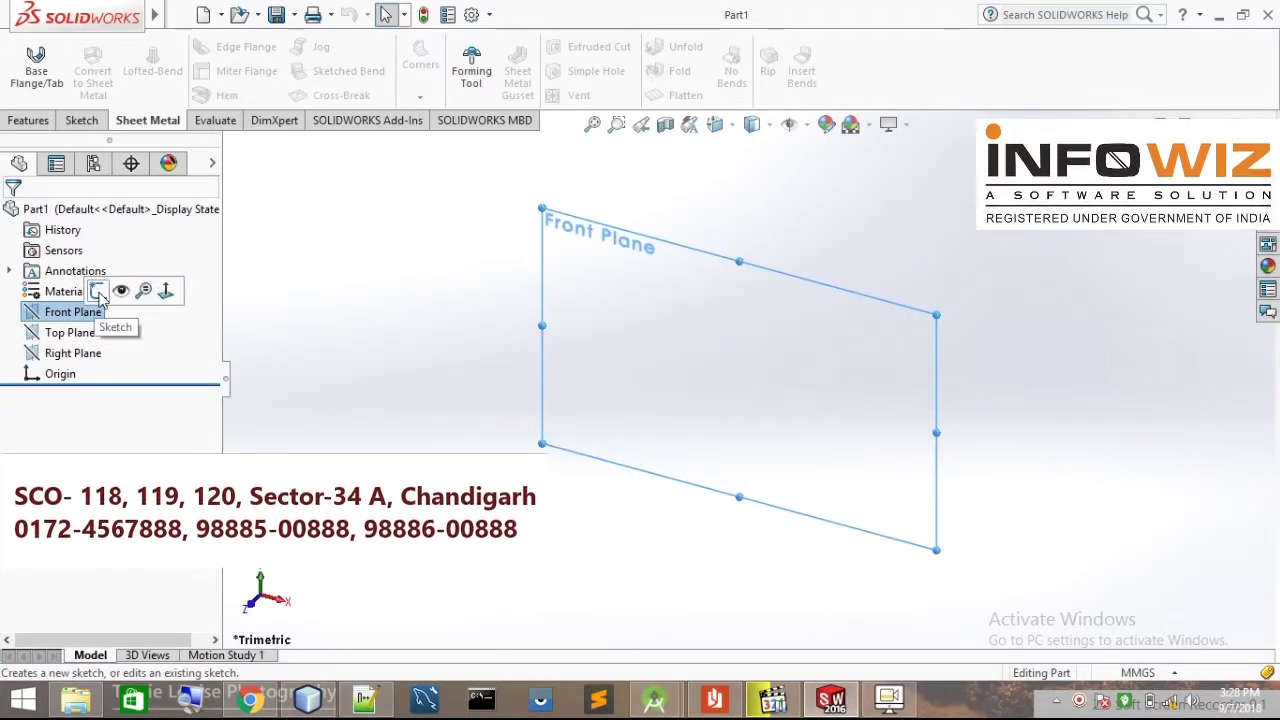
click(97, 291)
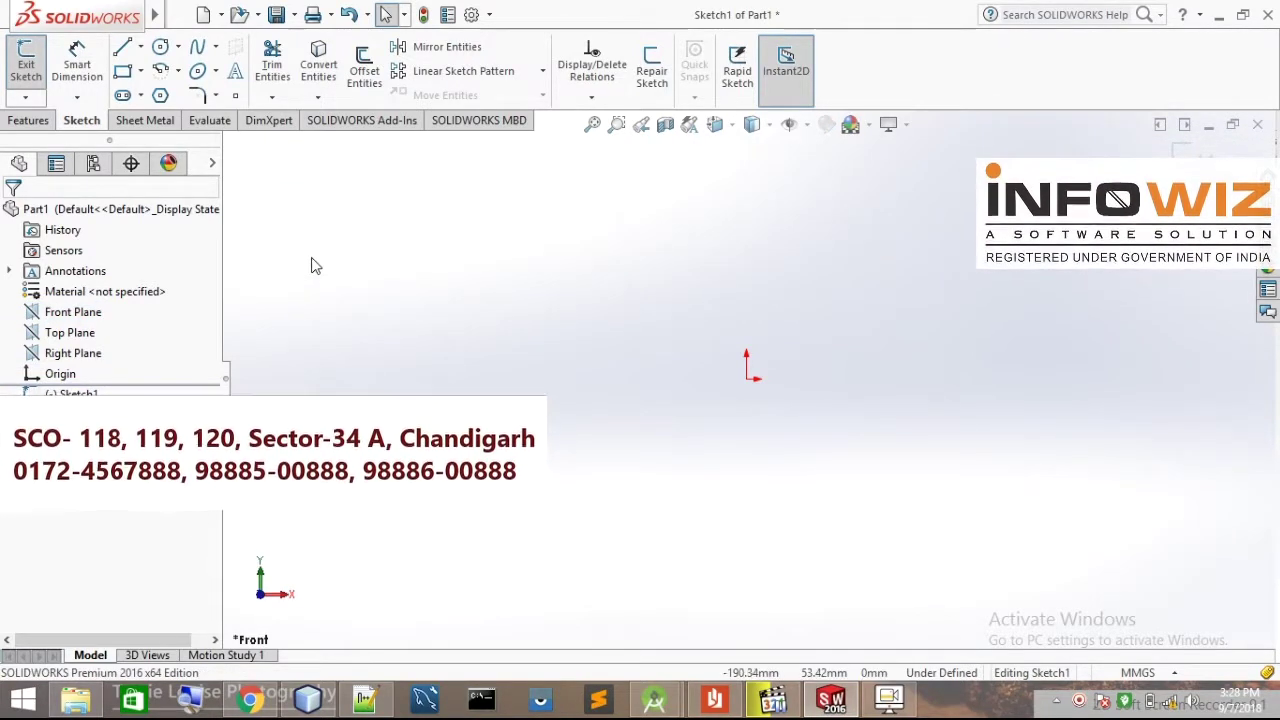
click(141, 71)
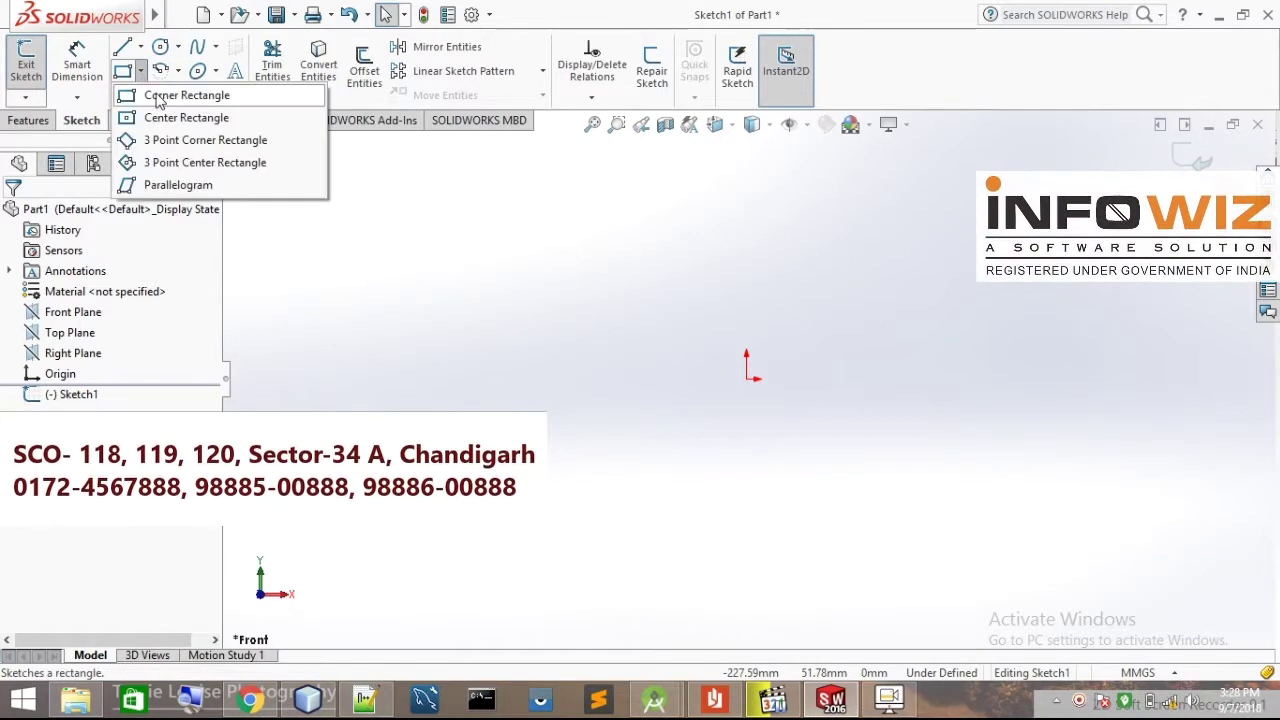
click(170, 118)
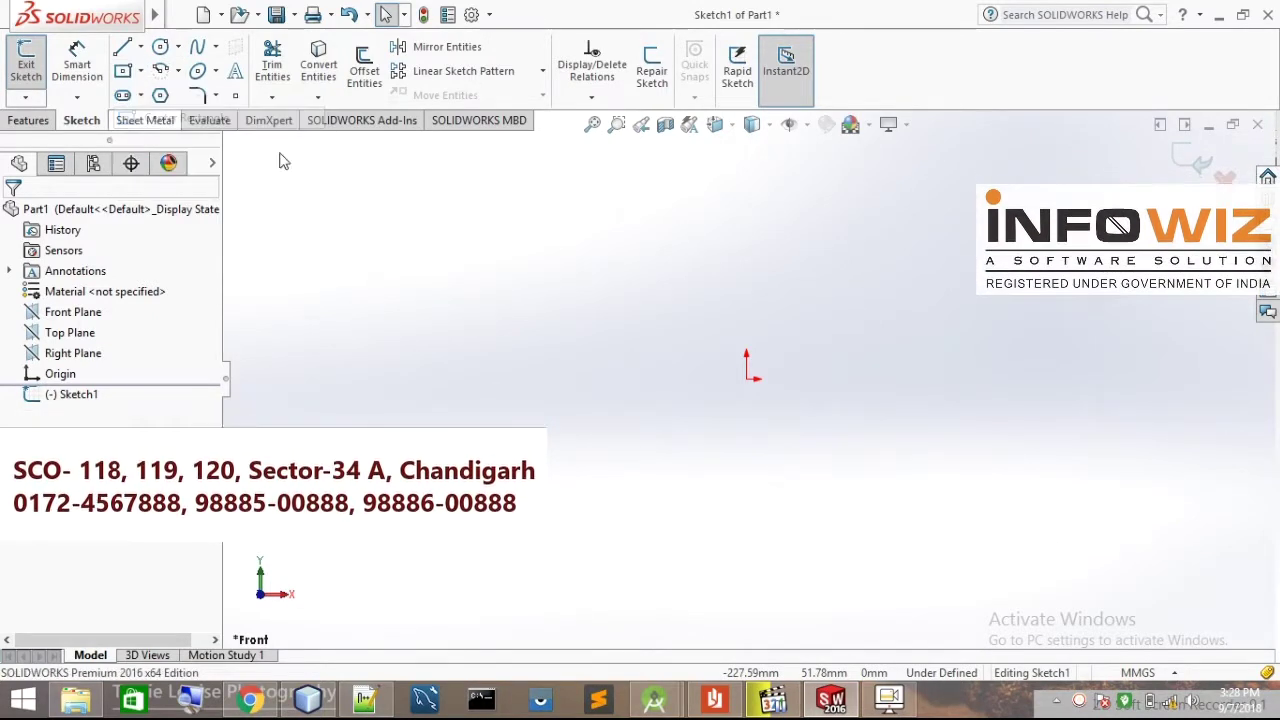
click(746, 378)
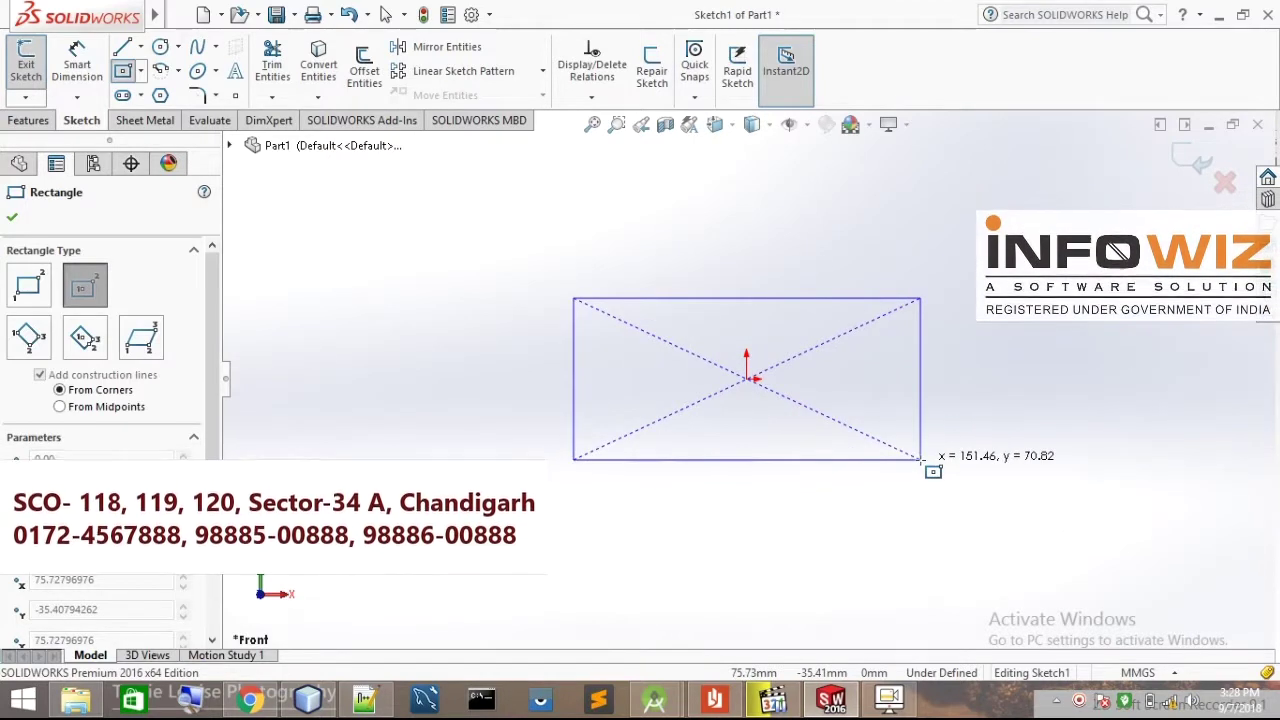
click(920, 460)
right_click(921, 461)
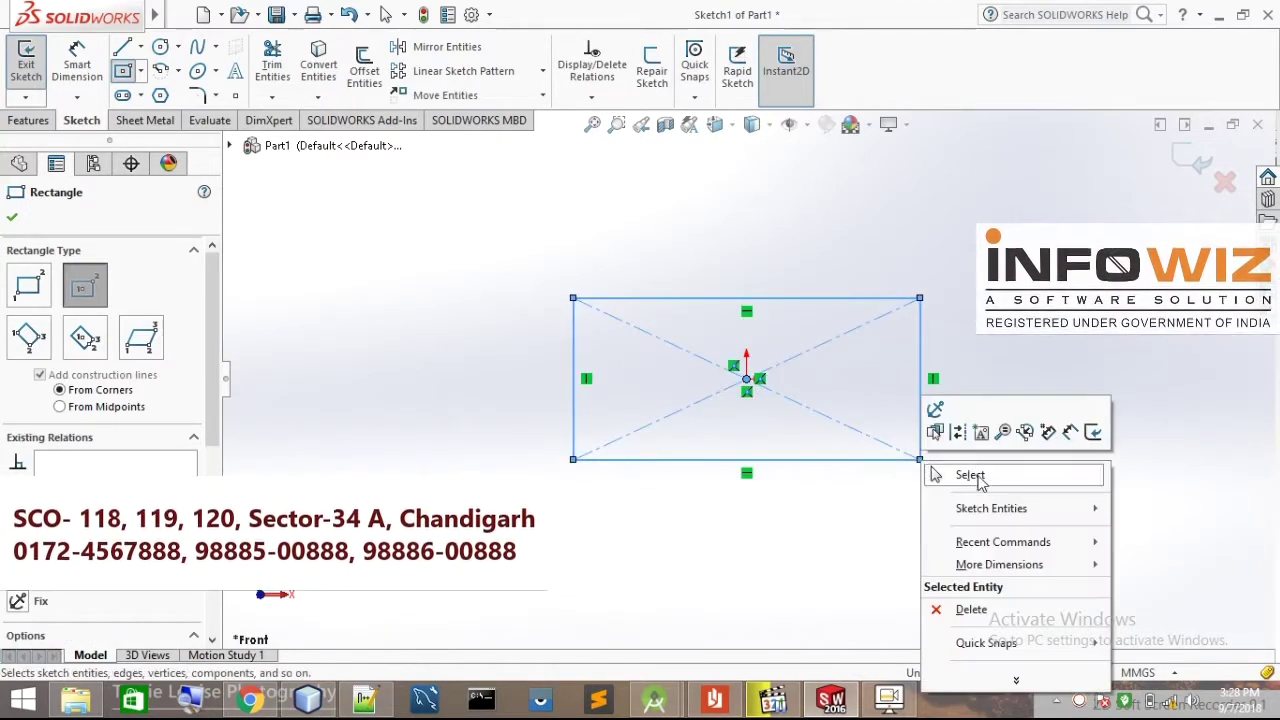
click(980, 475)
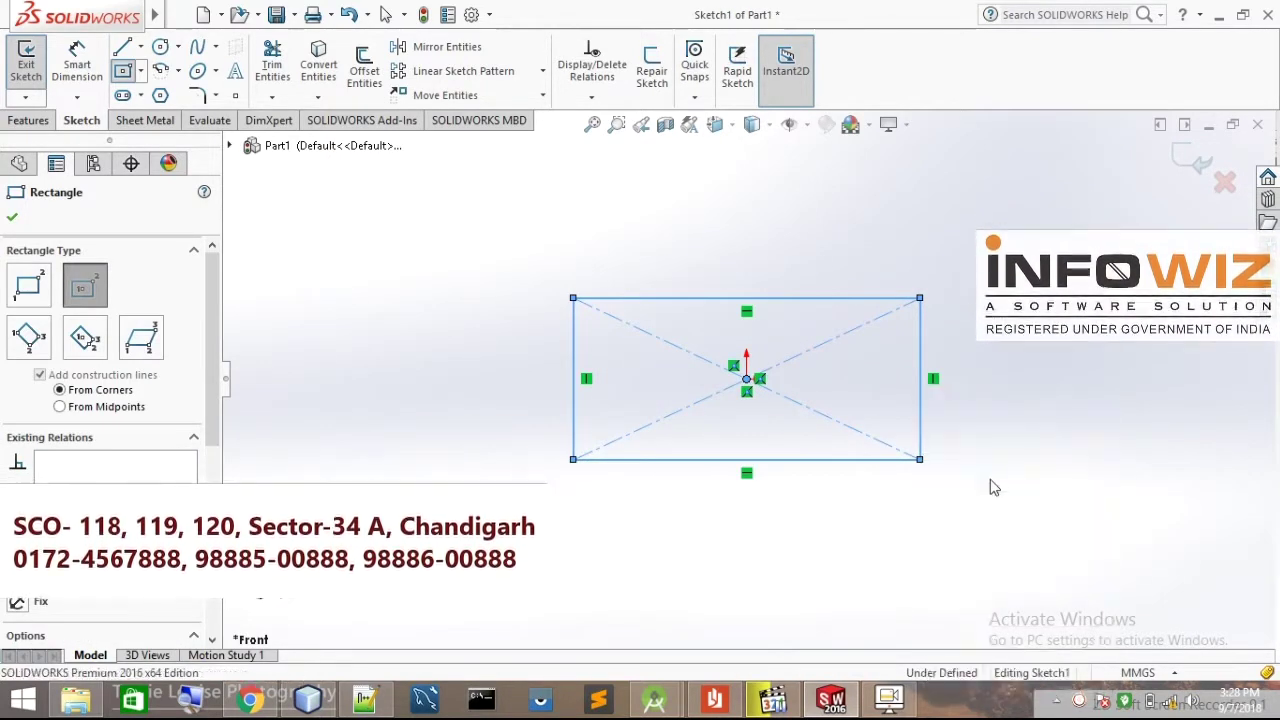
- Switch to the Front view and hide the sketch relation markers
click(715, 128)
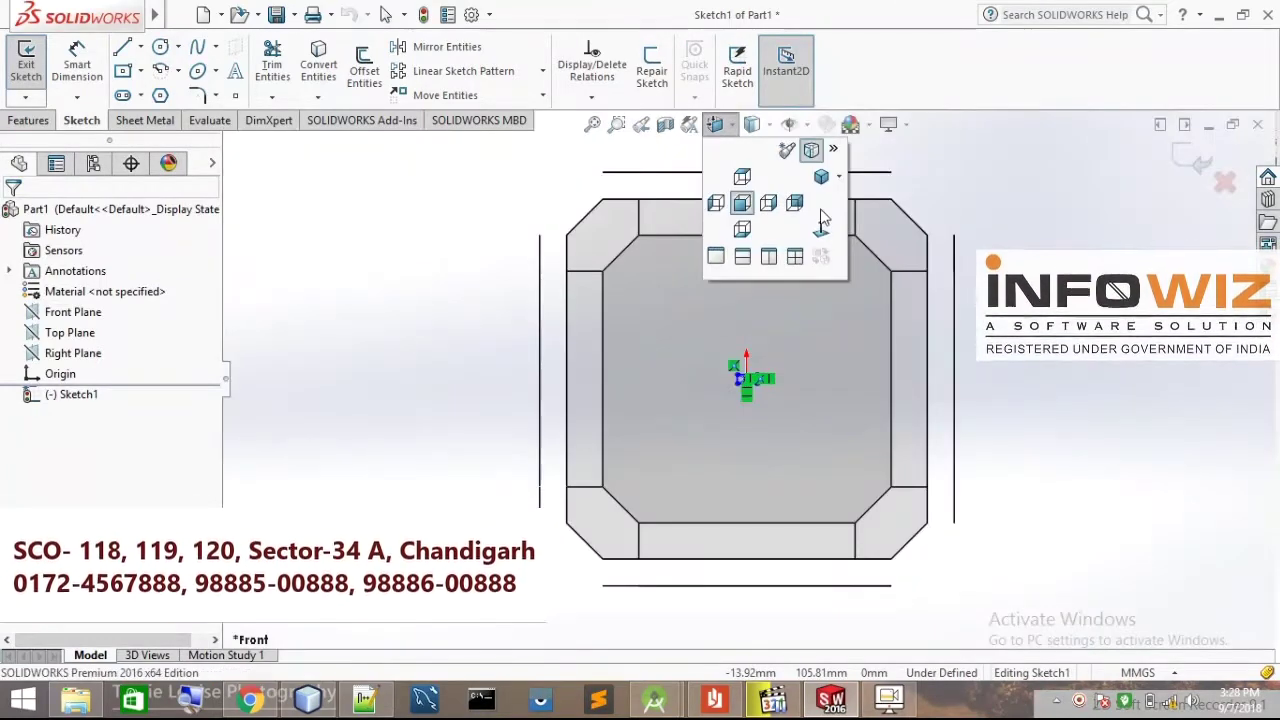
click(821, 224)
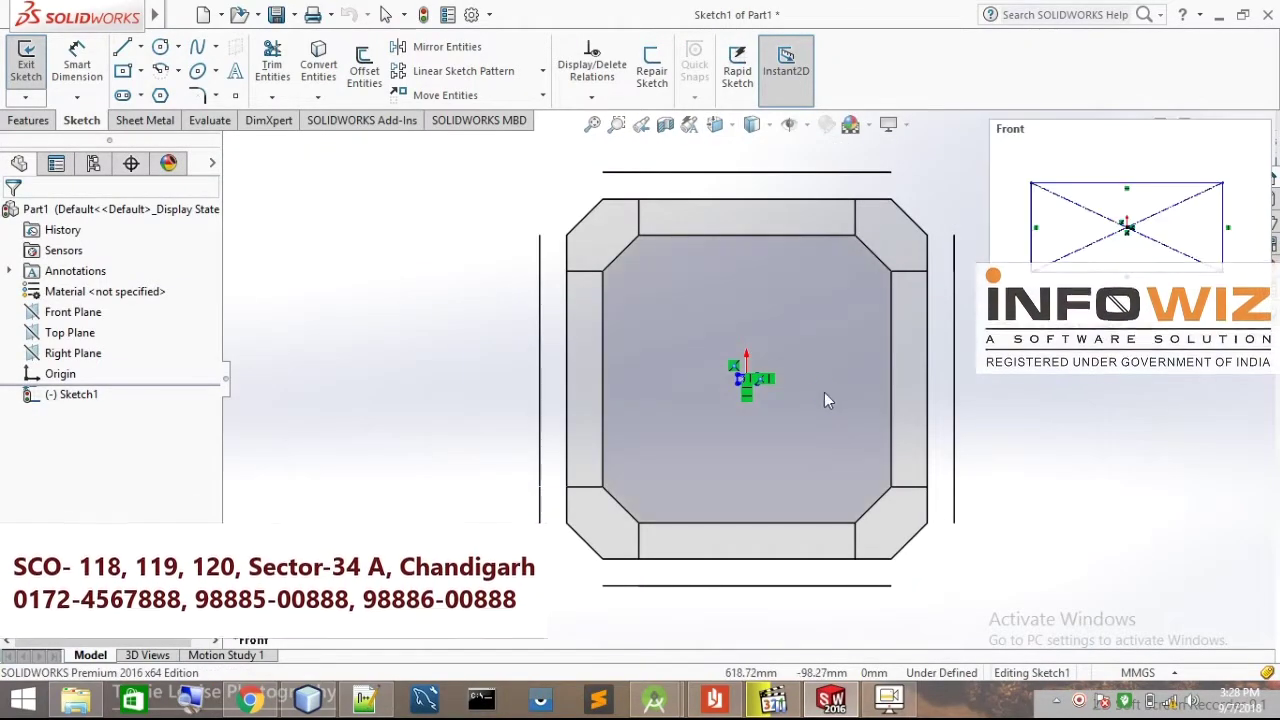
click(794, 362)
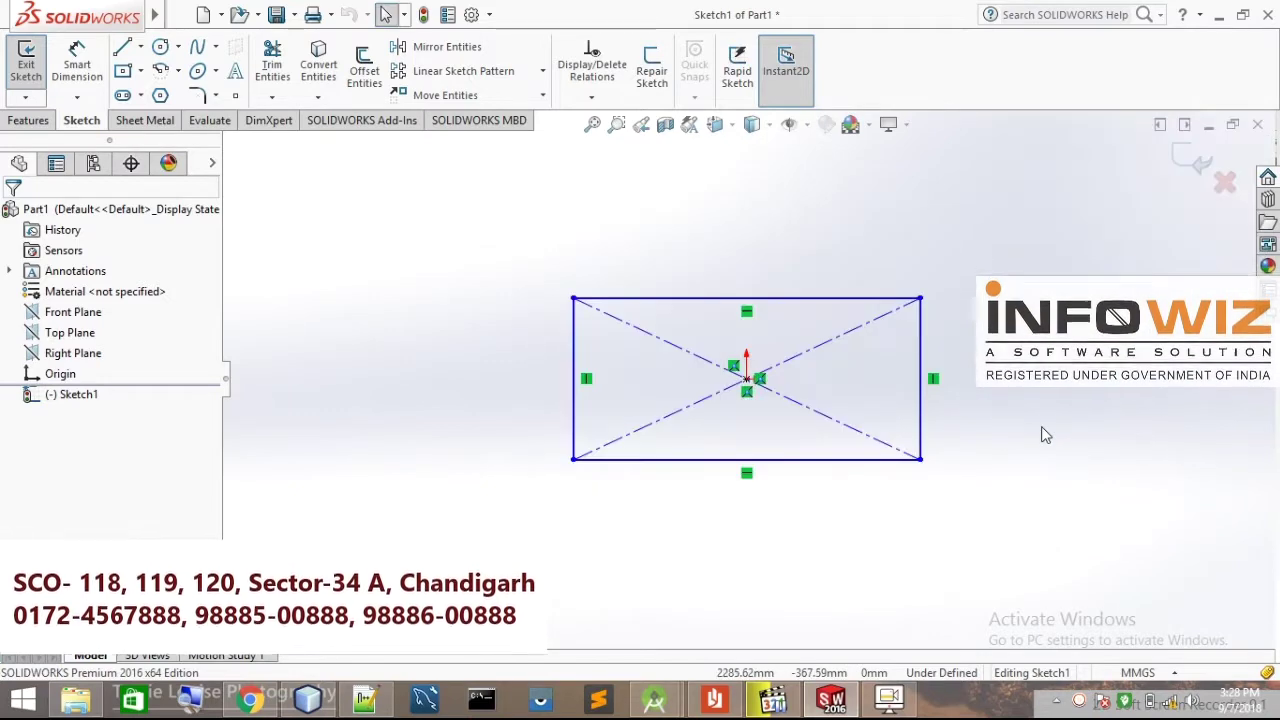
click(791, 125)
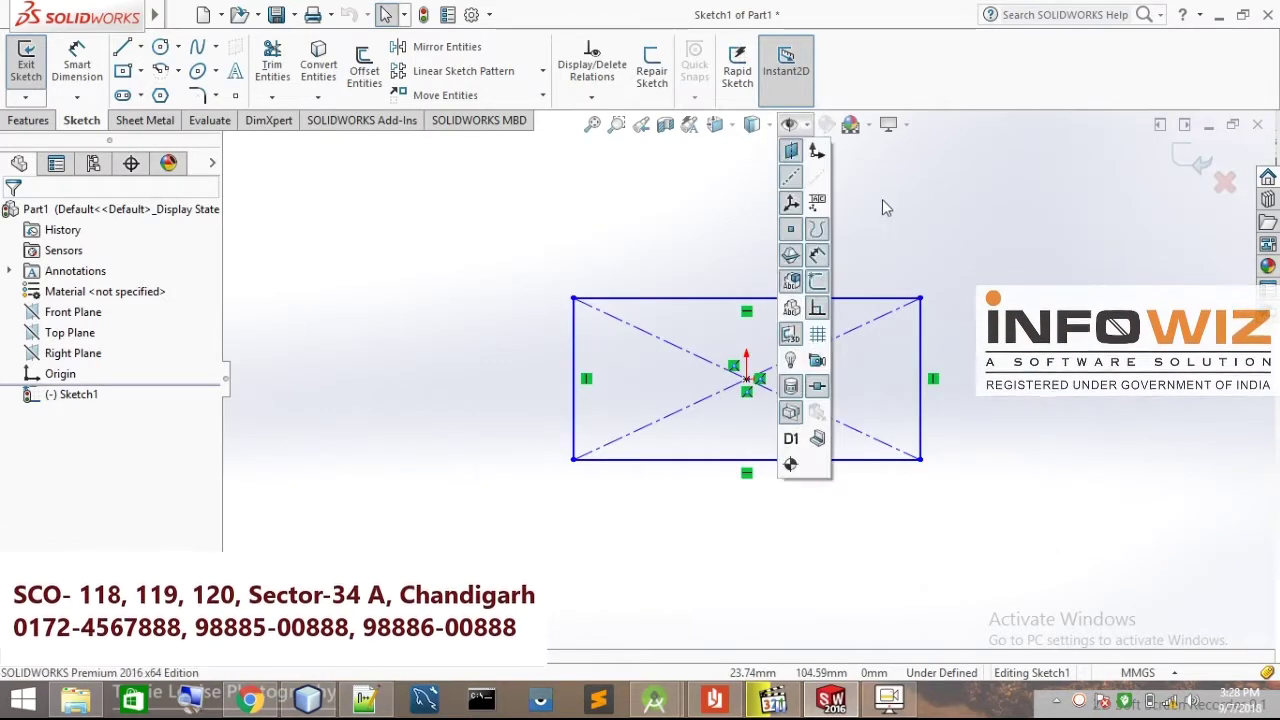
click(792, 307)
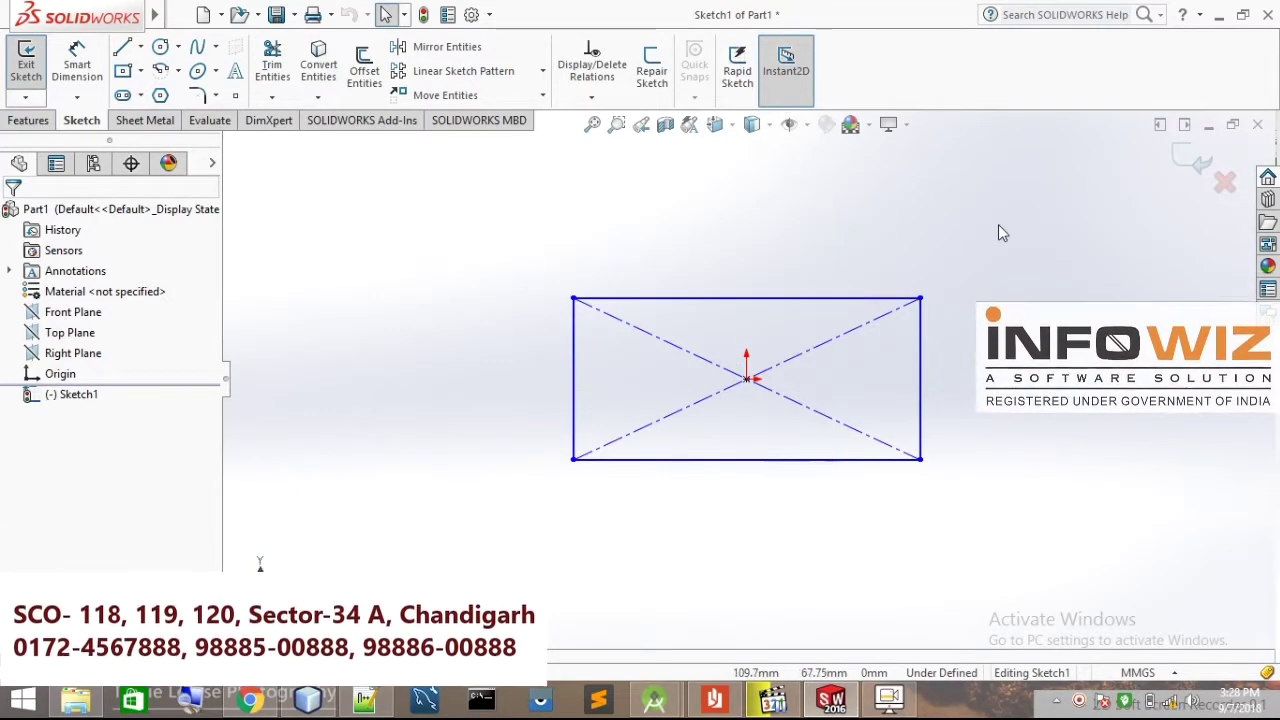
- Dimension the rectangle's top edge to a width of 150 mm
click(77, 62)
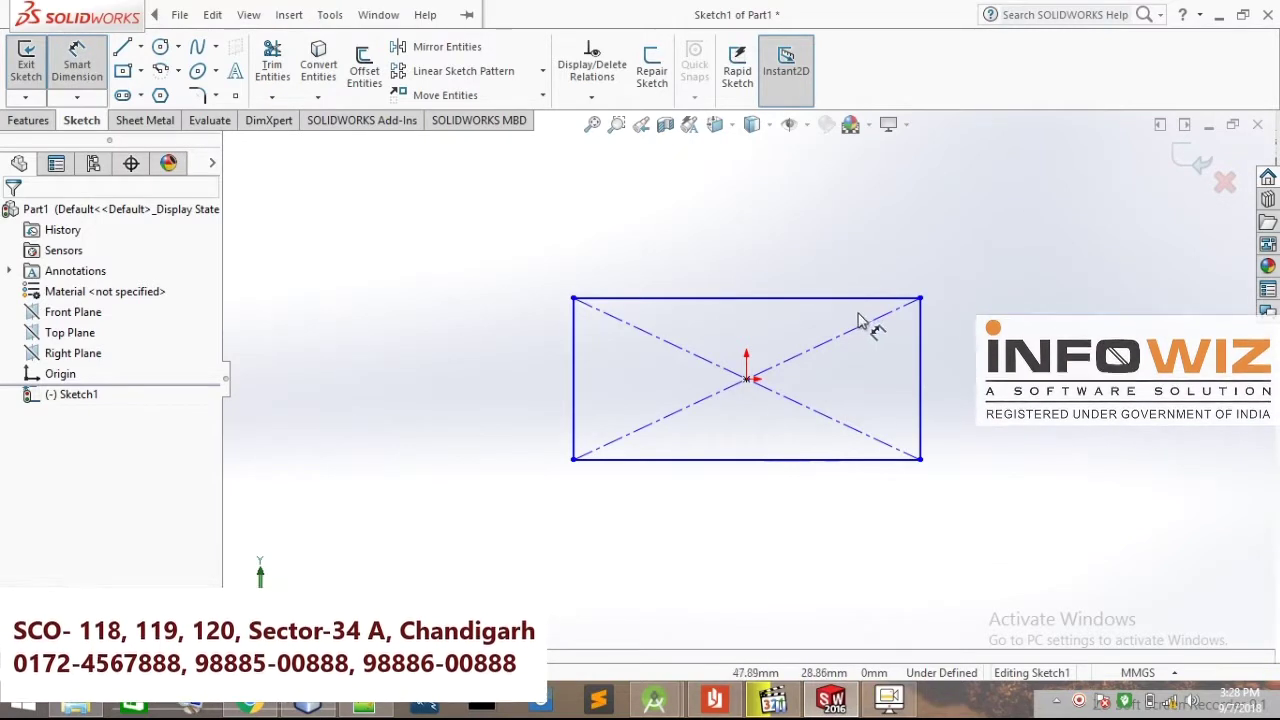
click(745, 297)
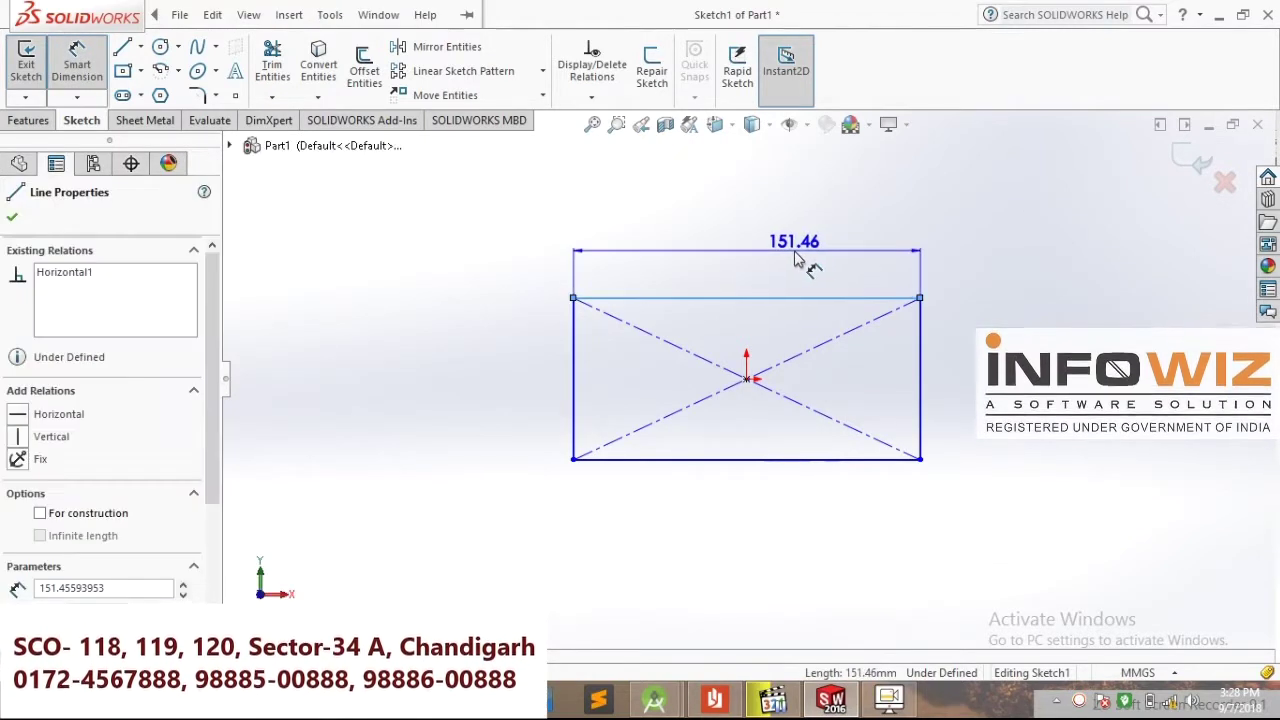
click(795, 259)
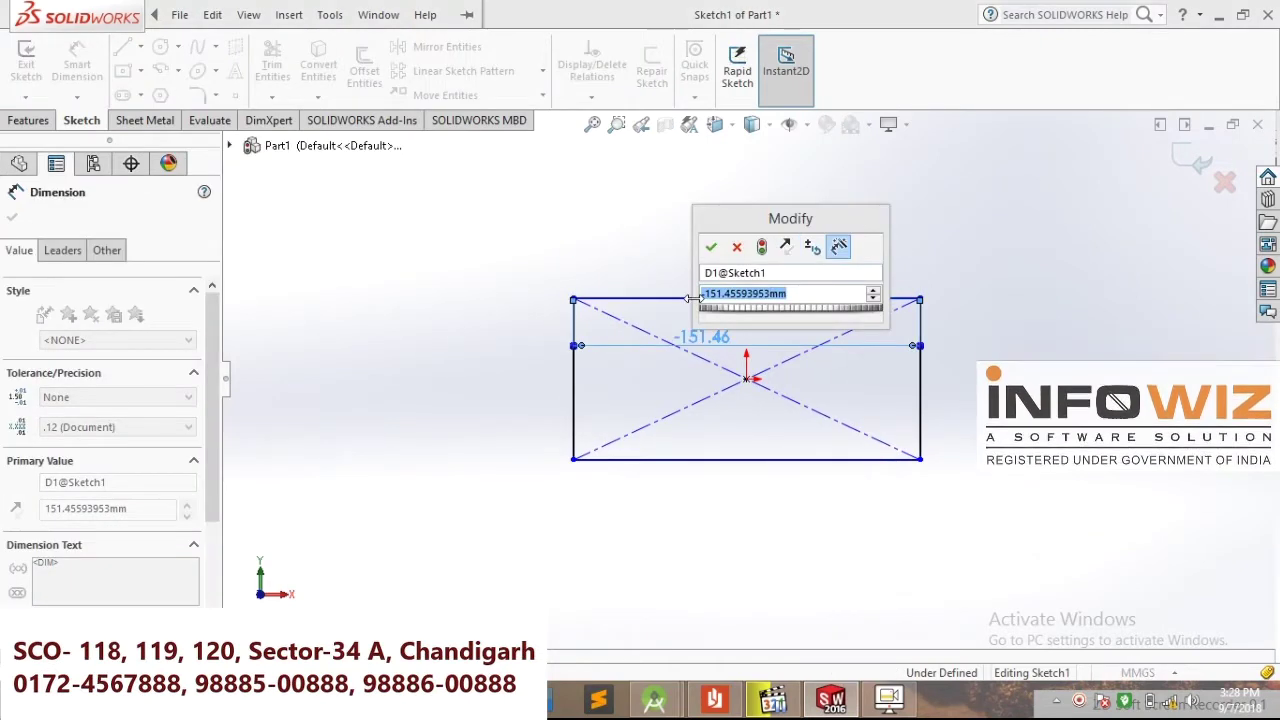
text(150)
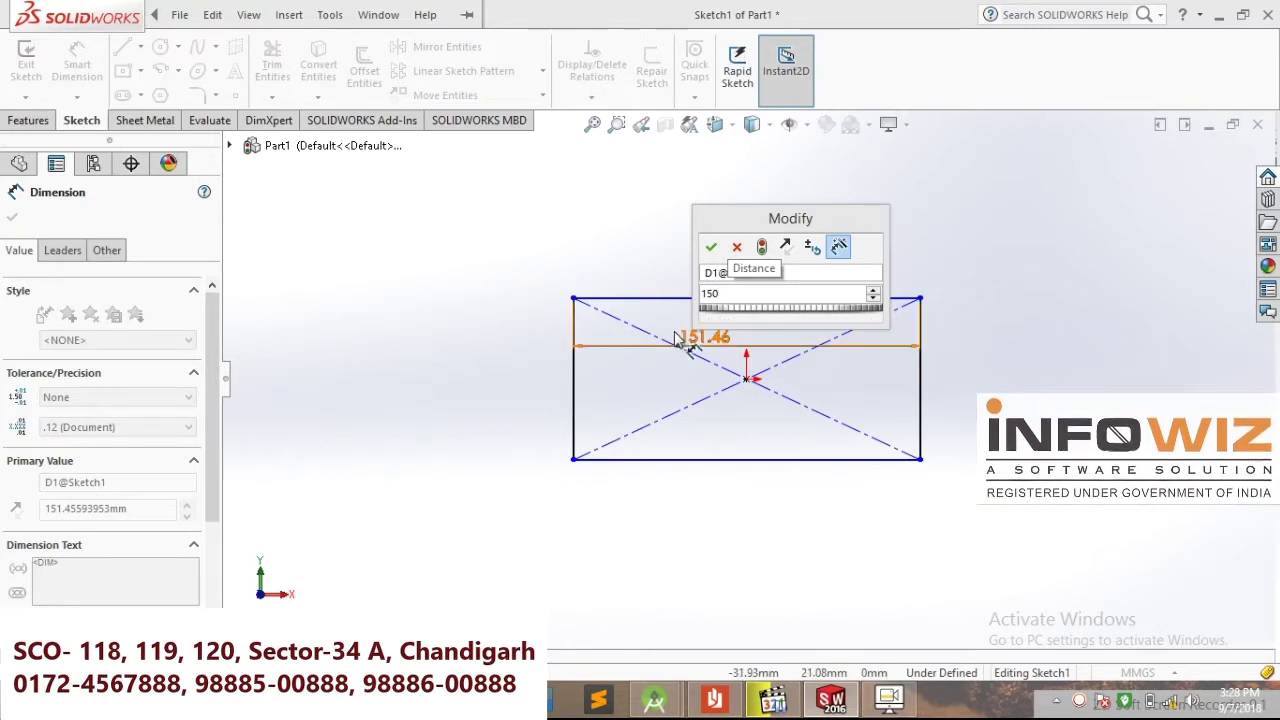
click(737, 246)
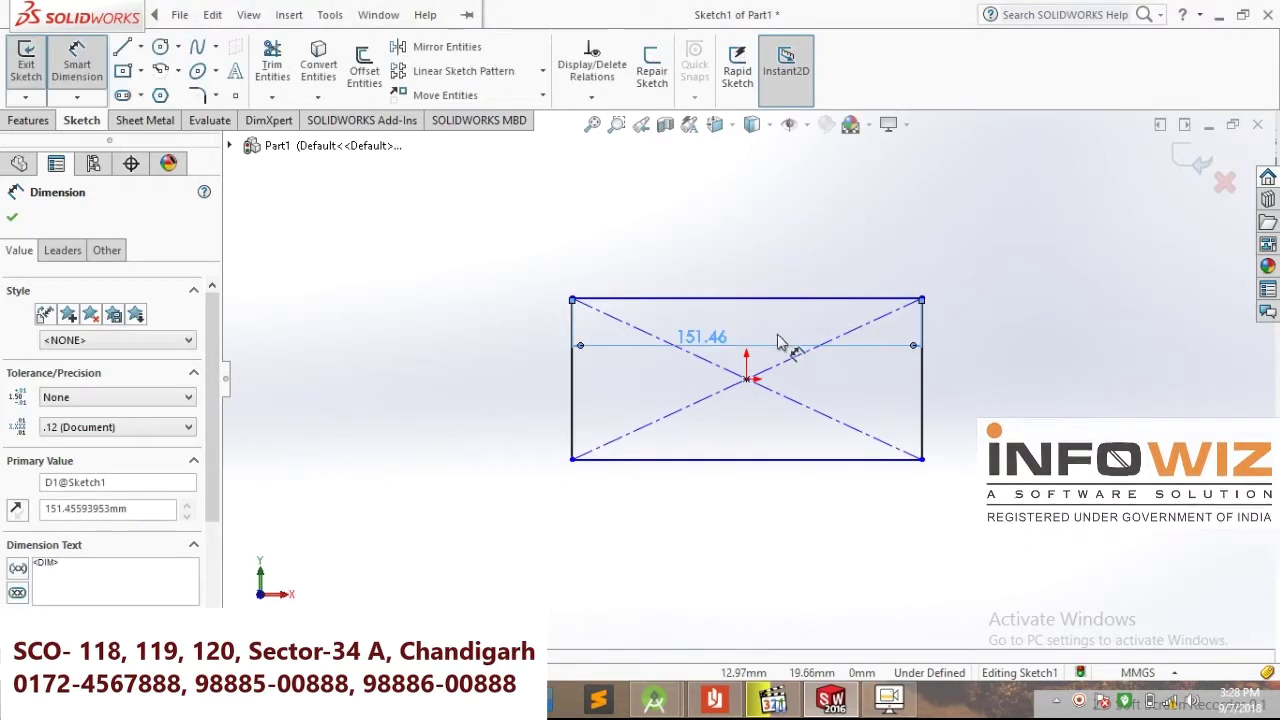
right_click(587, 242)
click(634, 297)
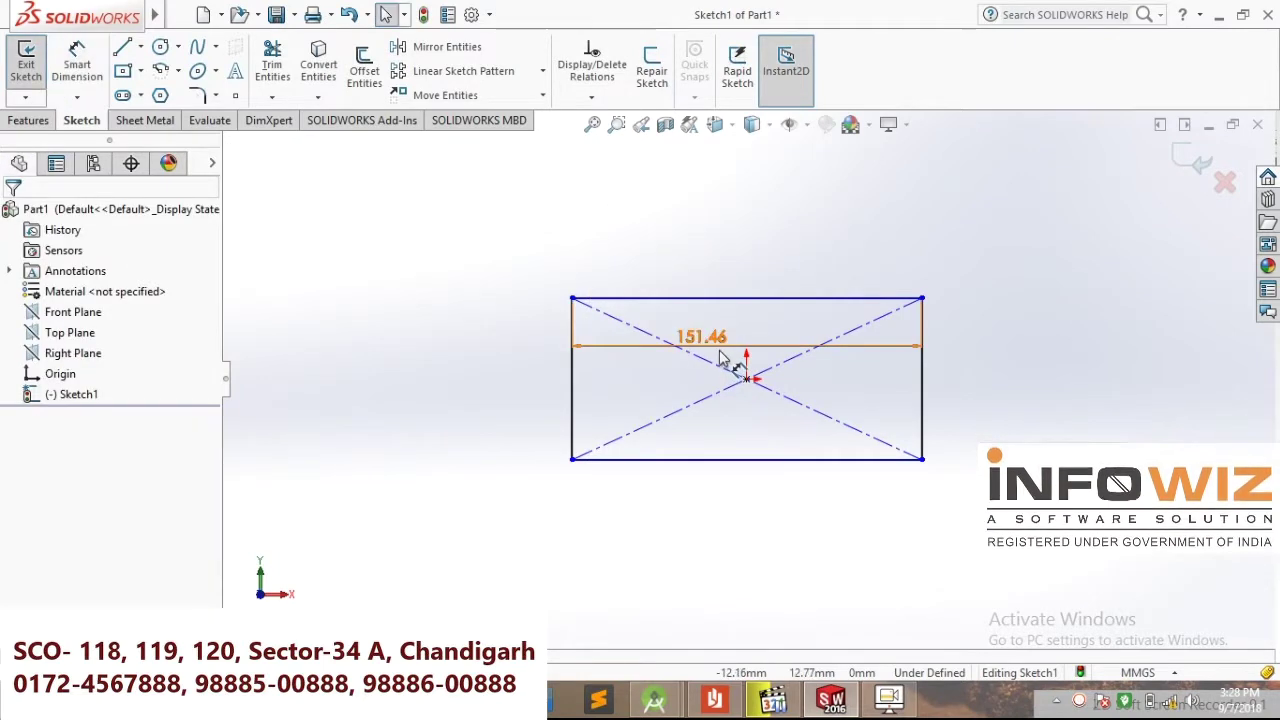
double_click(722, 343)
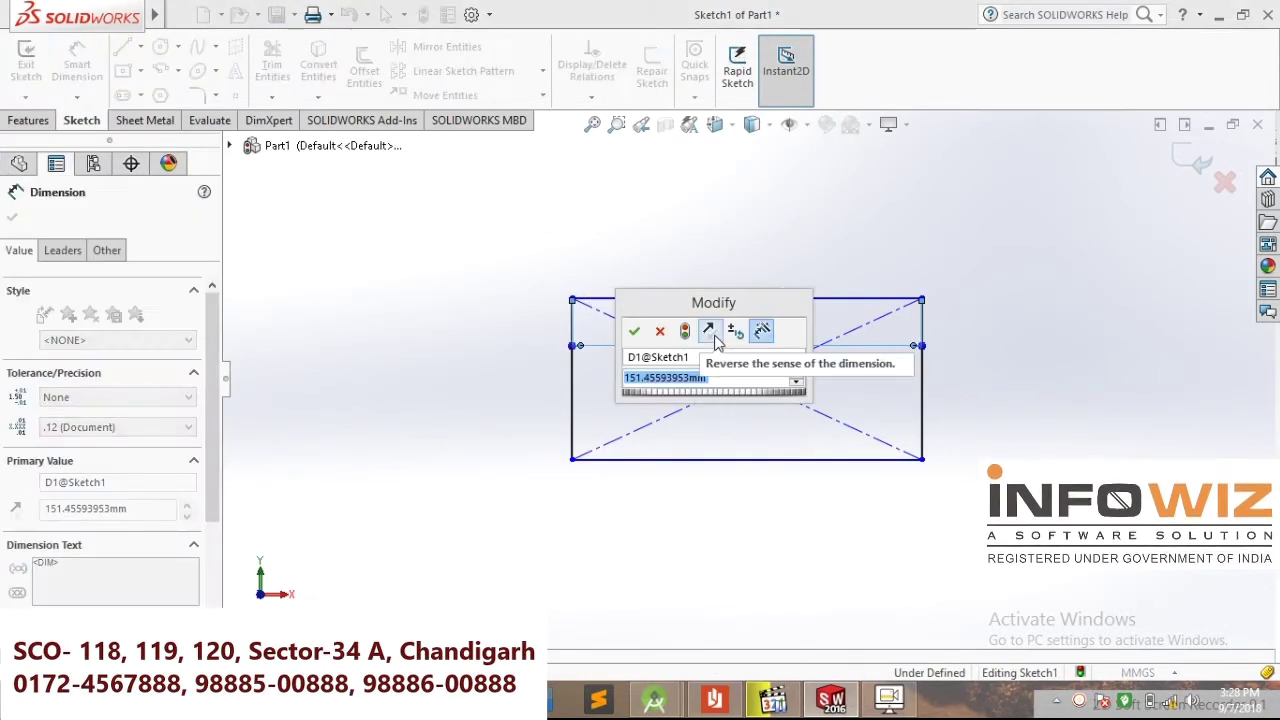
text(150)
key(Return)
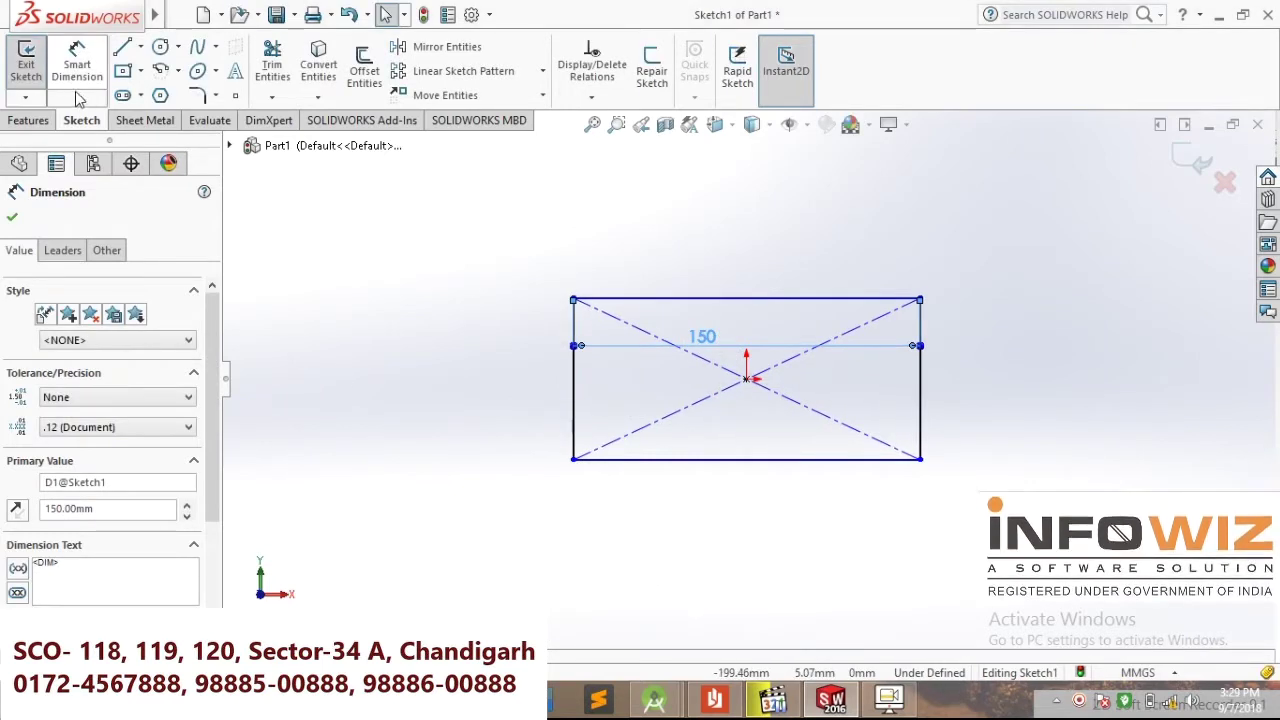
key(Escape)
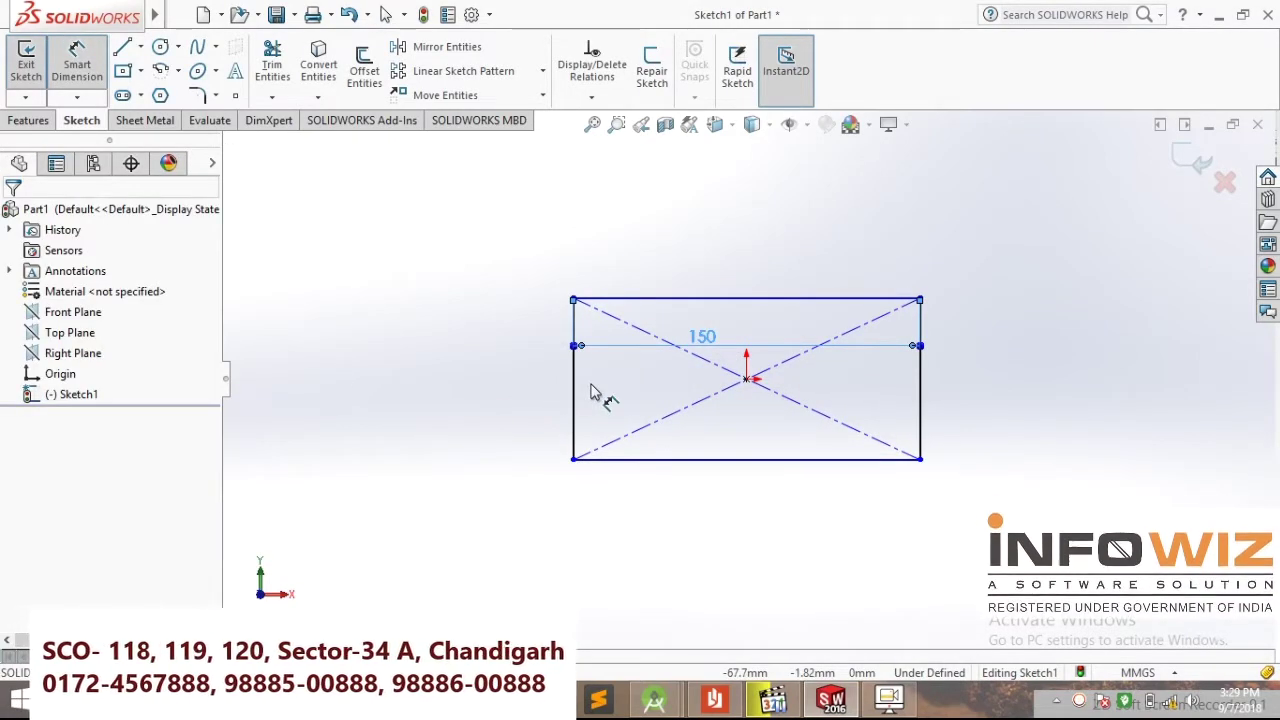
- Dimension the left edge to a height of 100 mm, fully defining the sketch
click(576, 416)
click(482, 422)
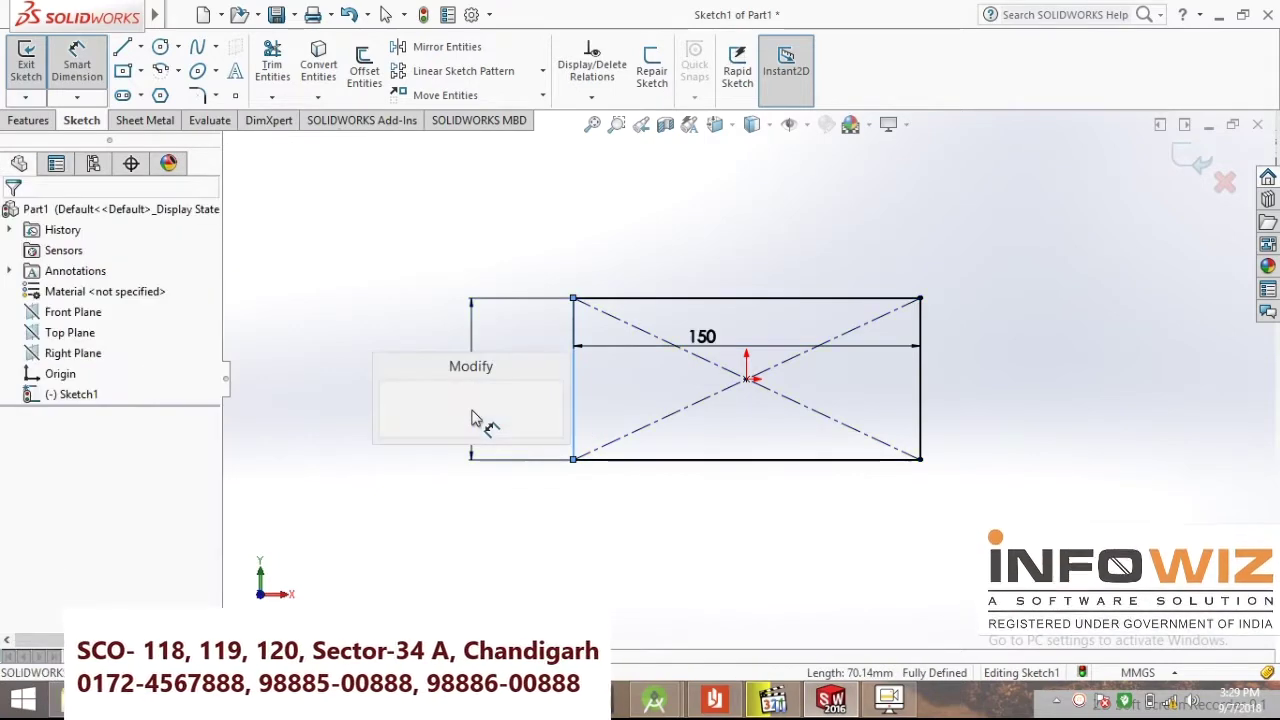
text(100)
key(Return)
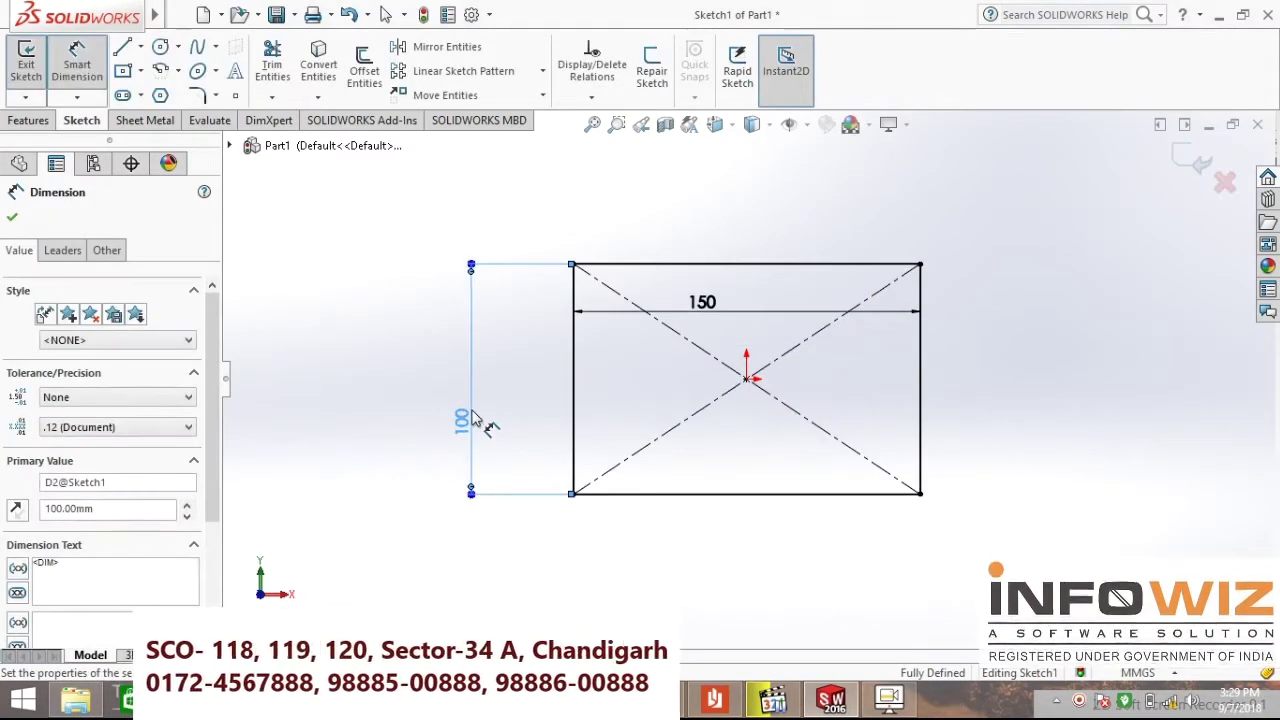
right_click(430, 245)
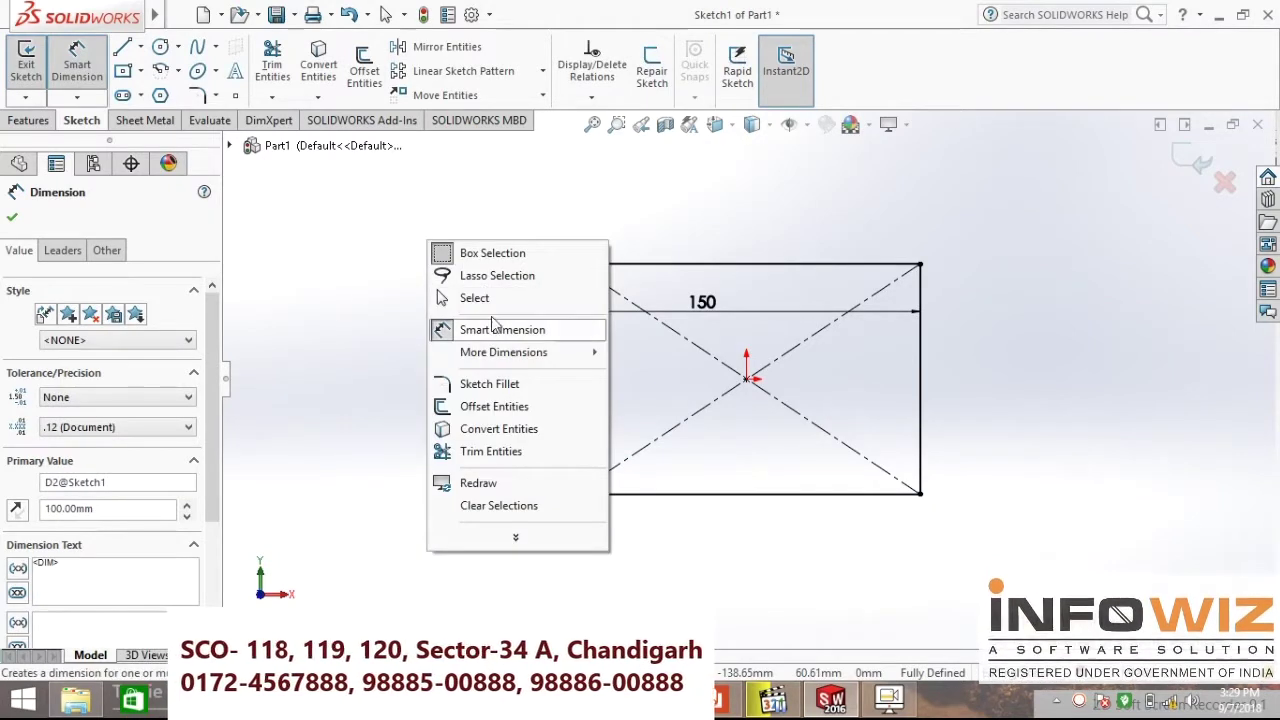
click(482, 297)
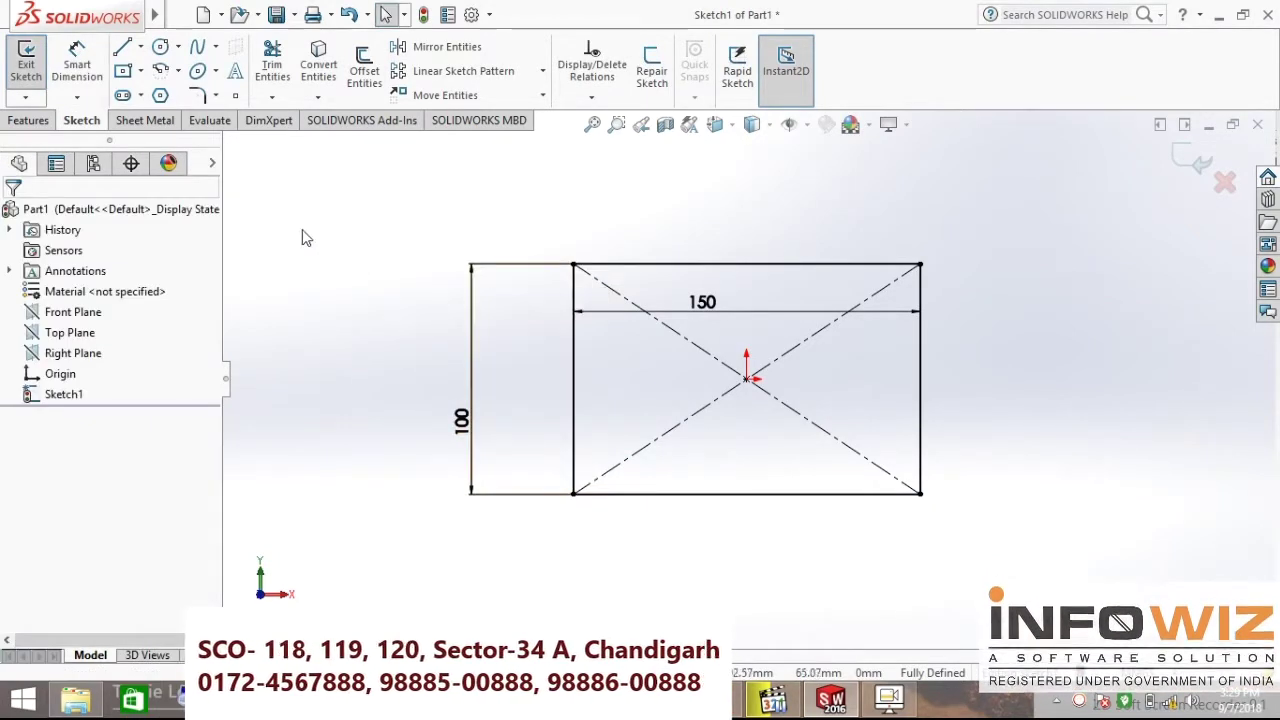
click(145, 120)
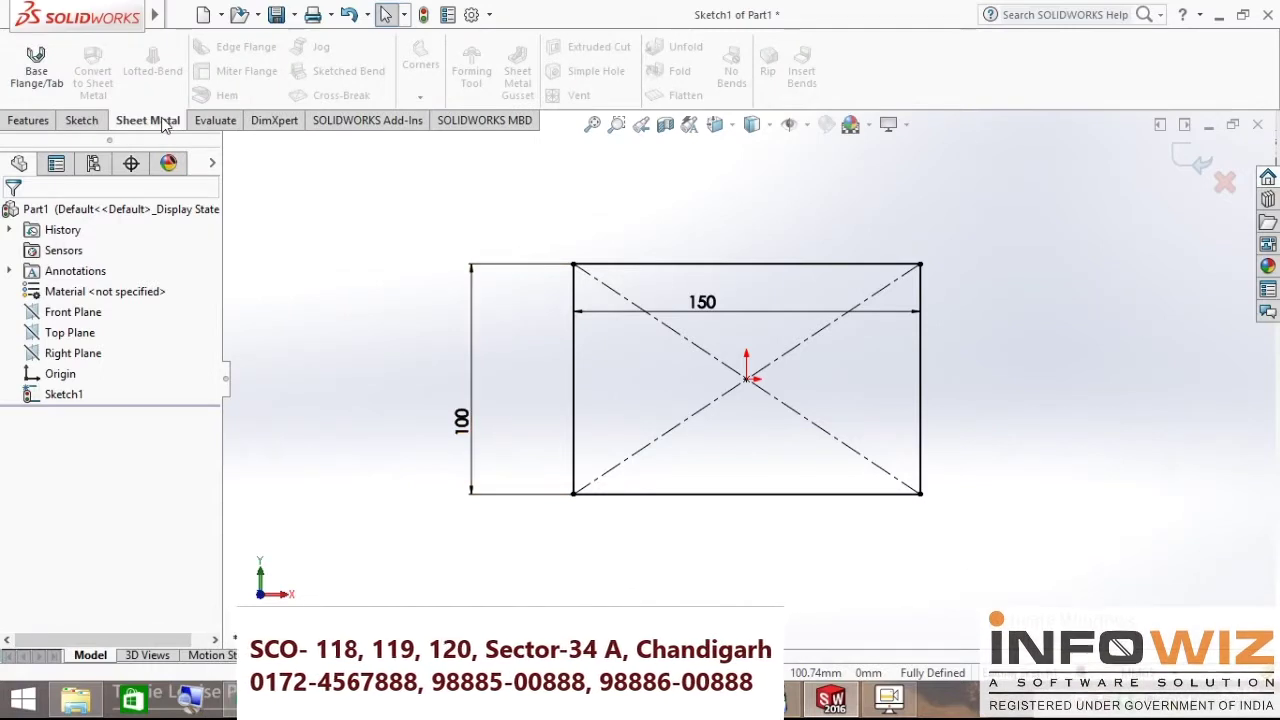
- Turn the 150 × 100 sketch into a 1.50 mm Base-Flange1 with reversed thickness, orbiting to inspect
click(45, 75)
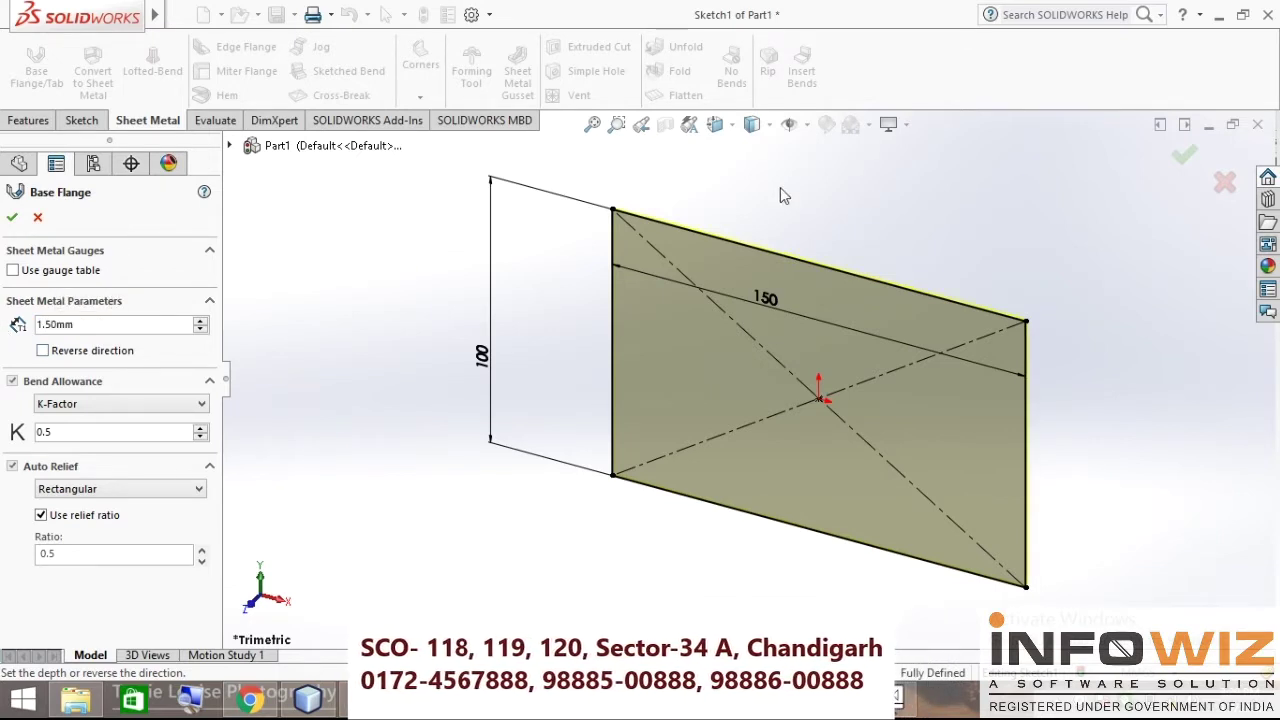
middle_drag(776, 197, 224, 397)
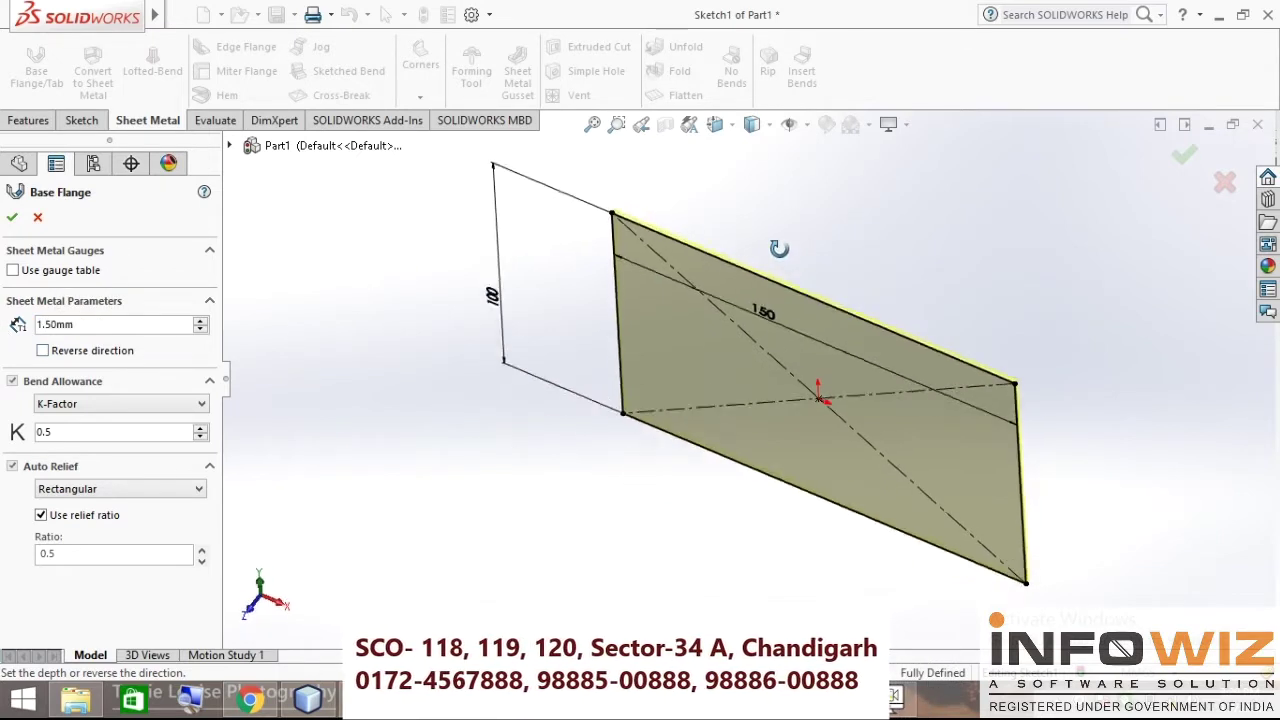
click(43, 351)
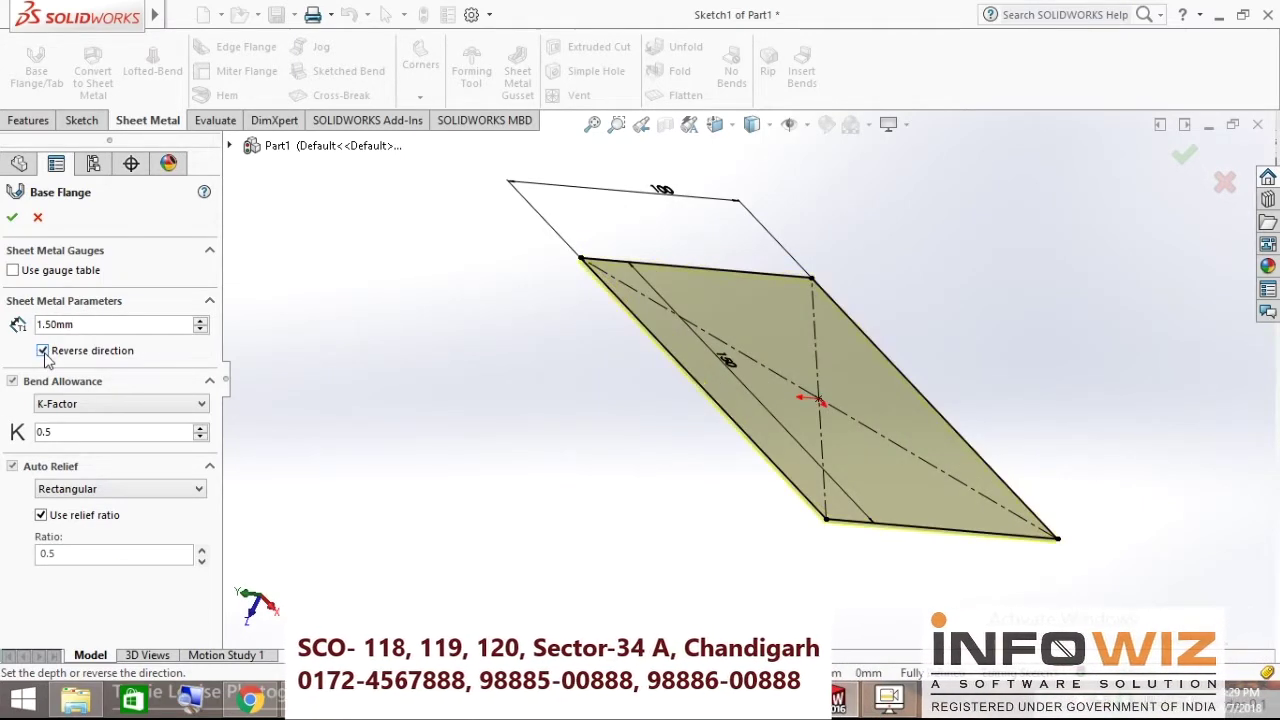
scroll(246, 240, down, 2)
scroll(951, 493, up, 4)
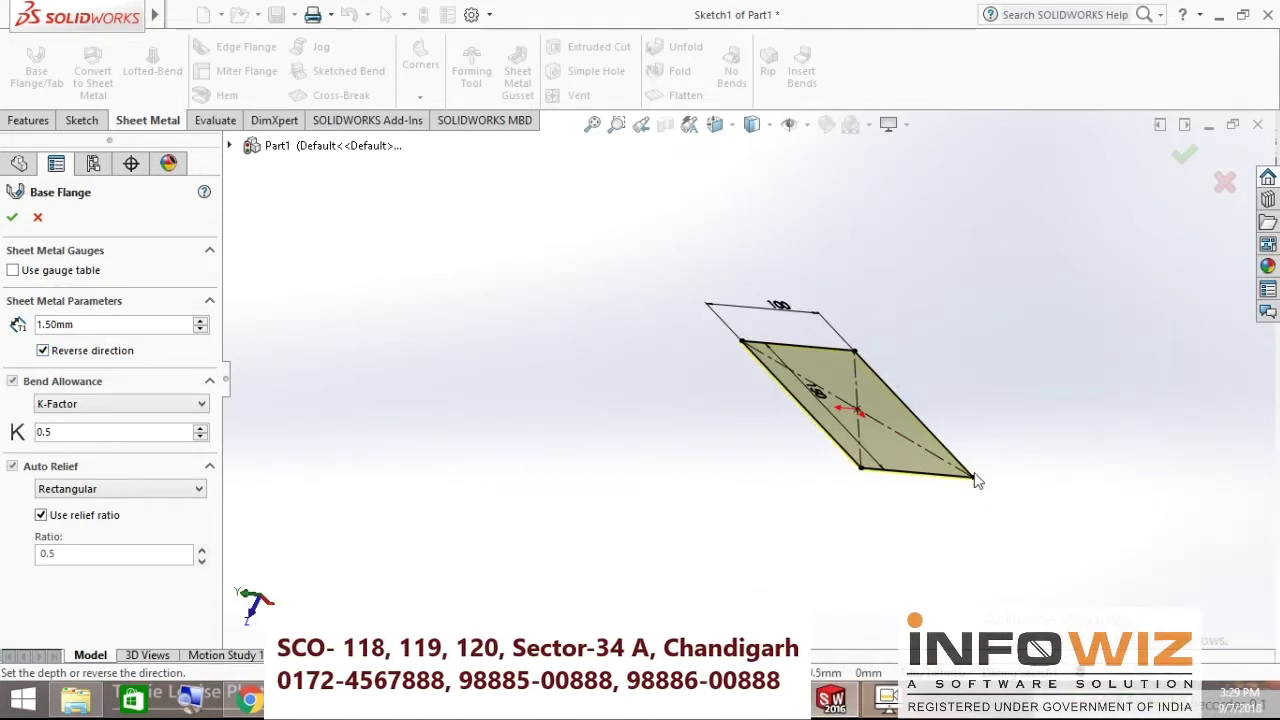
middle_drag(907, 500, 258, 404)
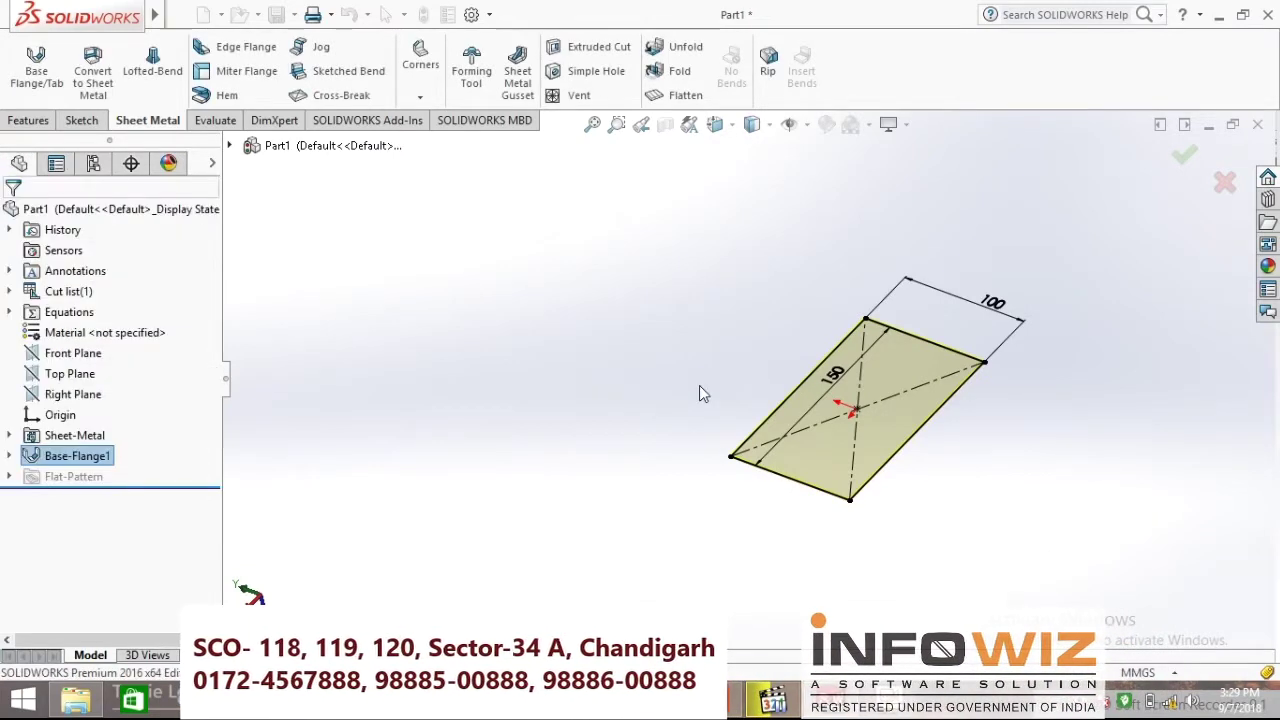
middle_drag(860, 497, 930, 430)
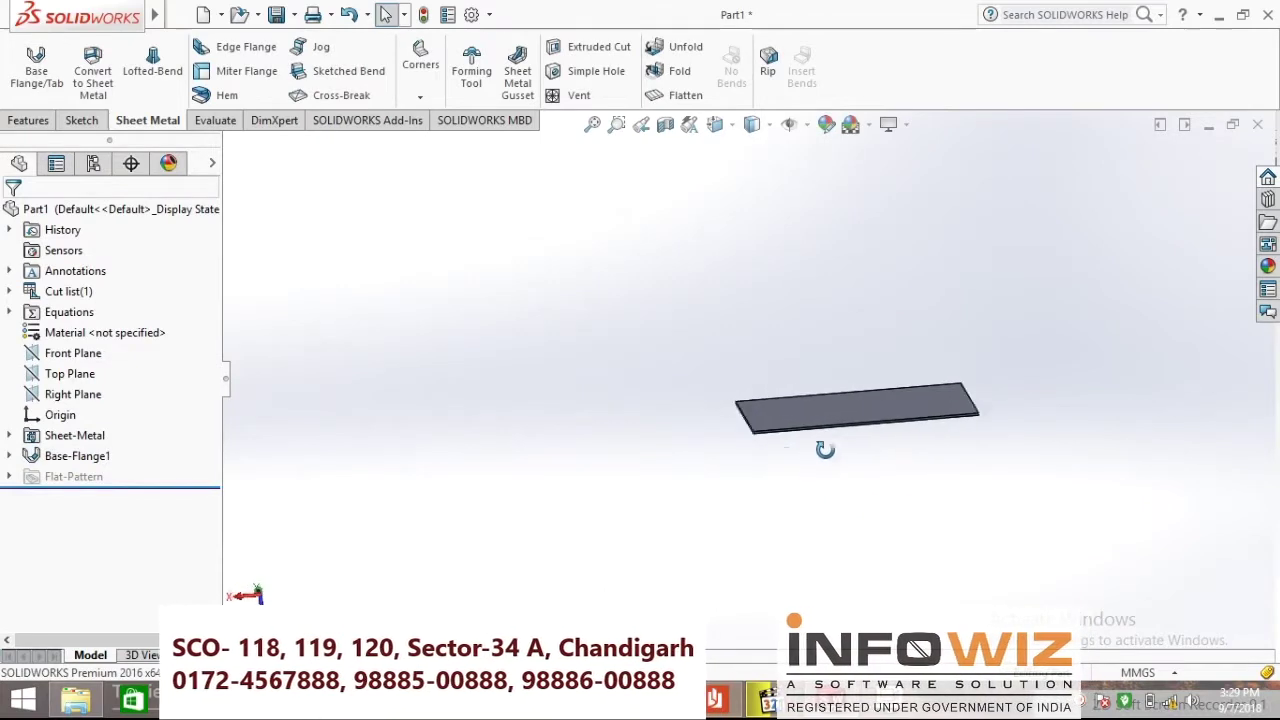
mouse_move(1005, 354)
middle_down()
mouse_move(912, 380)
mouse_move(943, 401)
mouse_move(922, 408)
middle_up()
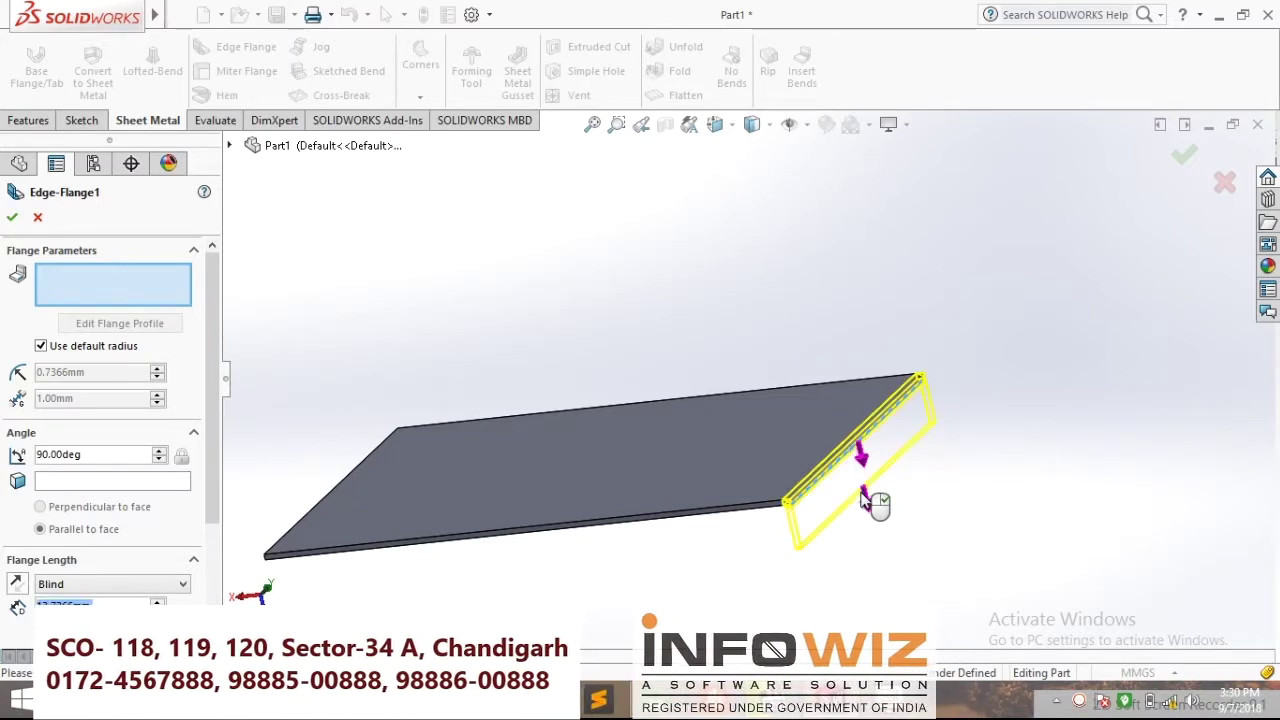
- Add a 90° edge flange 50 mm long on the plate's right edge and open its profile sketch
click(861, 495)
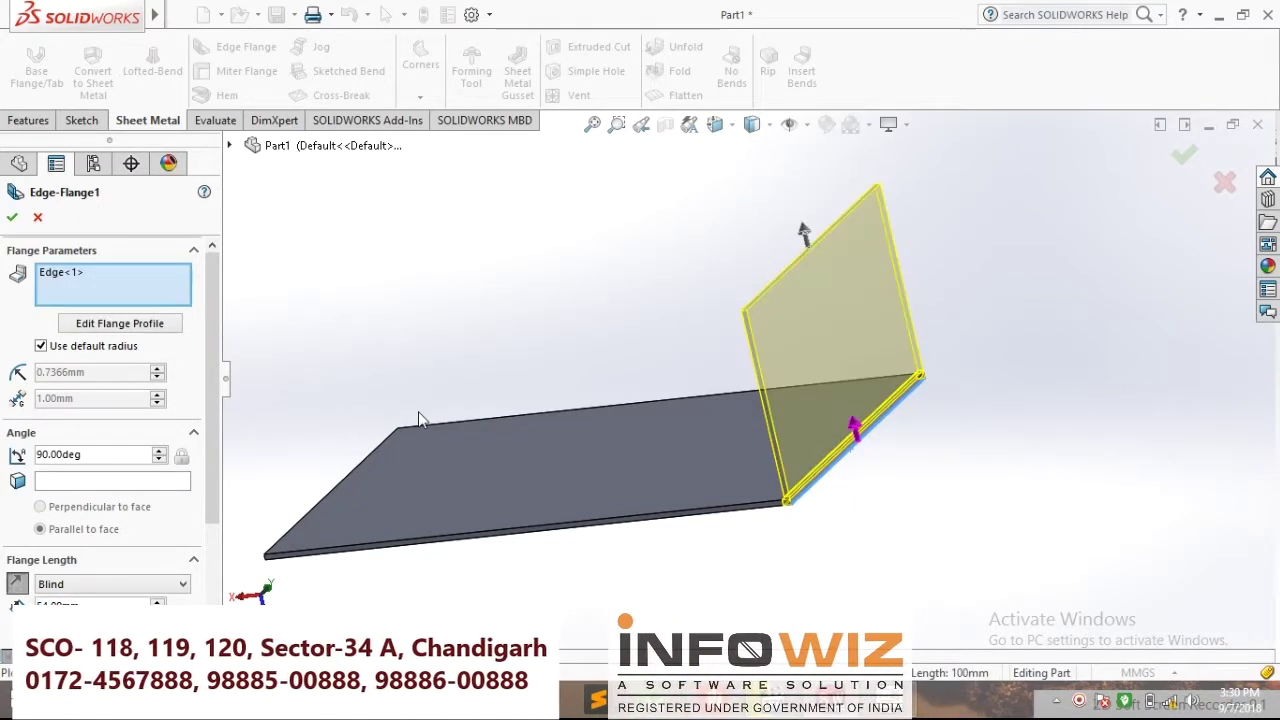
middle_drag(420, 420, 483, 387)
scroll(220, 540, down, 2)
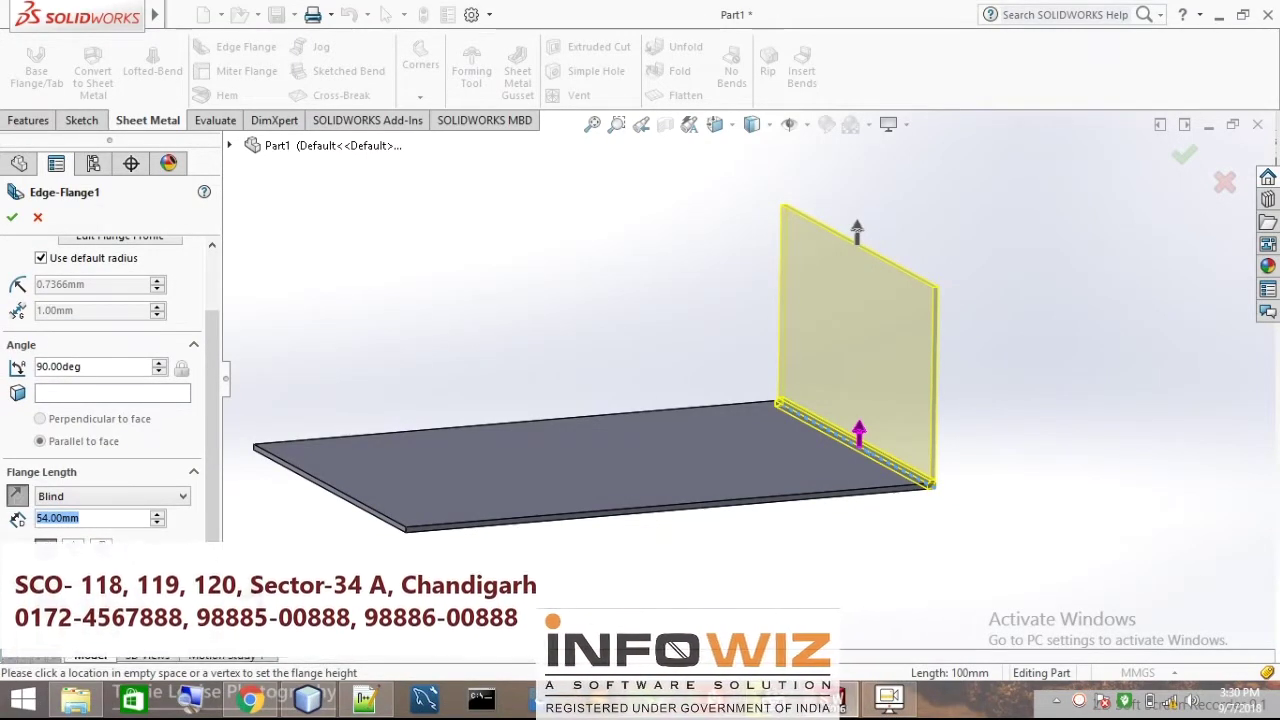
text(50)
key(Return)
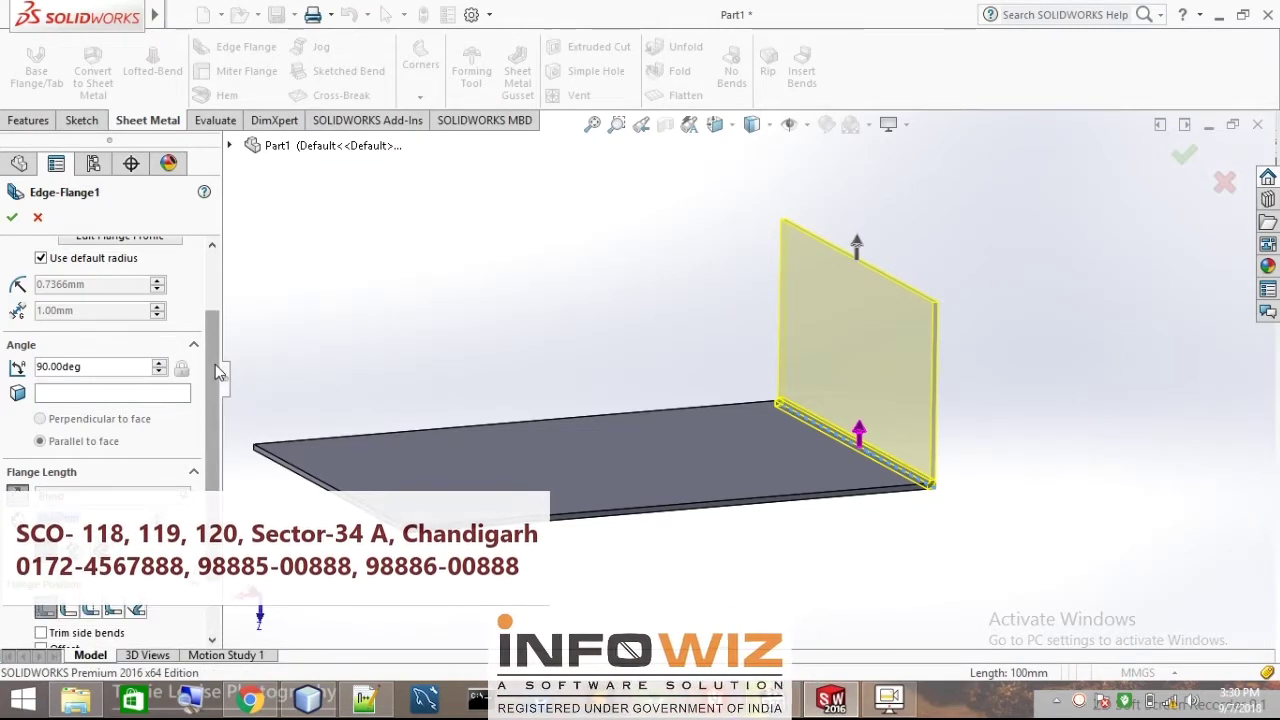
scroll(215, 364, up, 2)
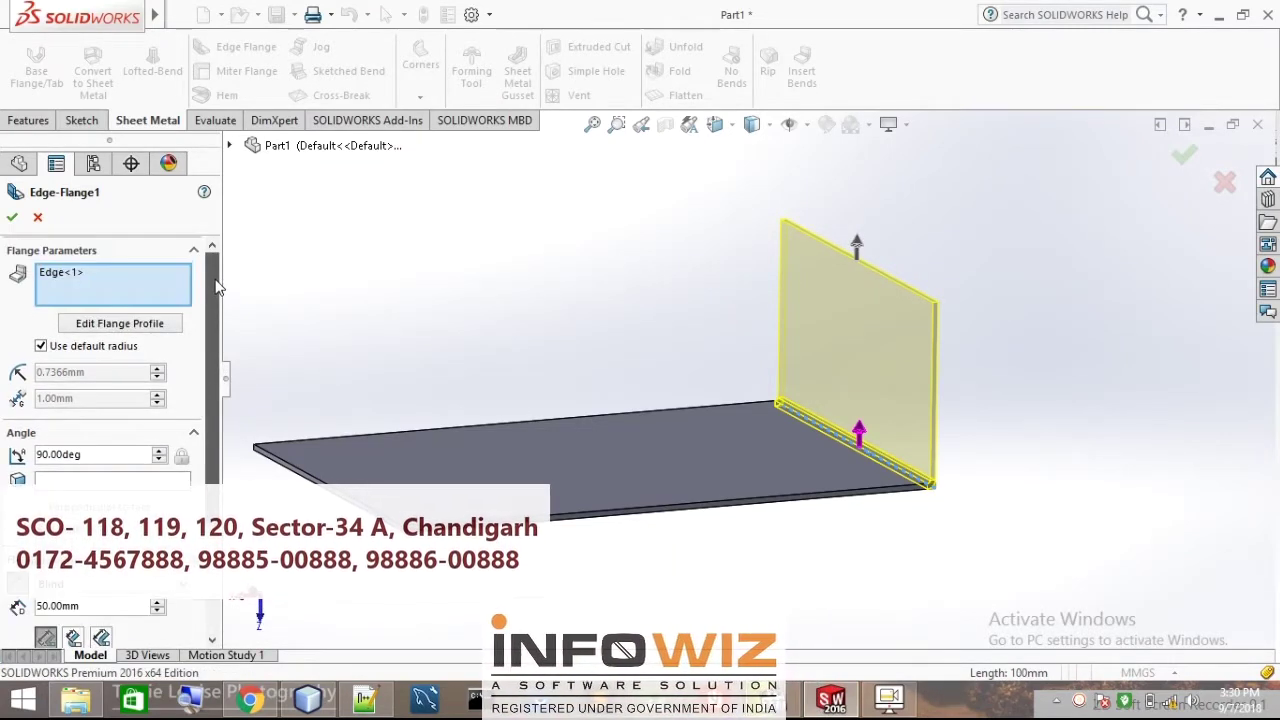
click(137, 323)
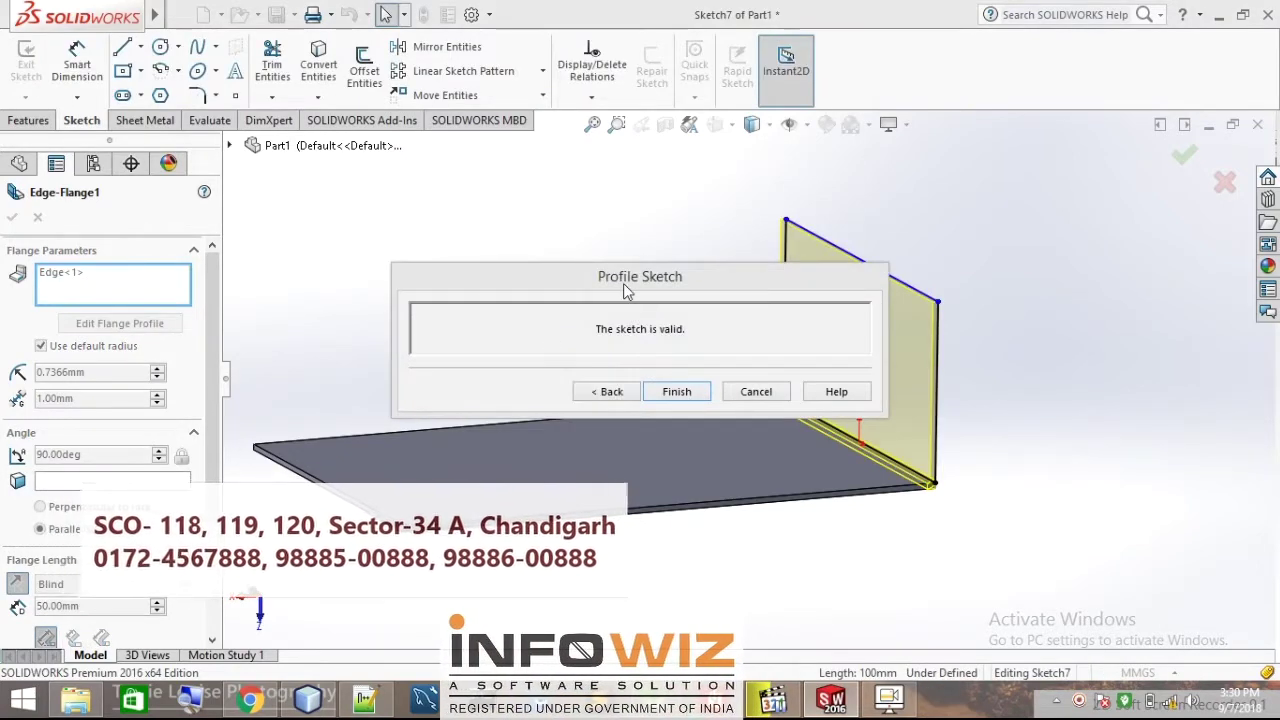
- Draw a corner rectangle on the flange profile's top edge
click(676, 391)
key(Escape)
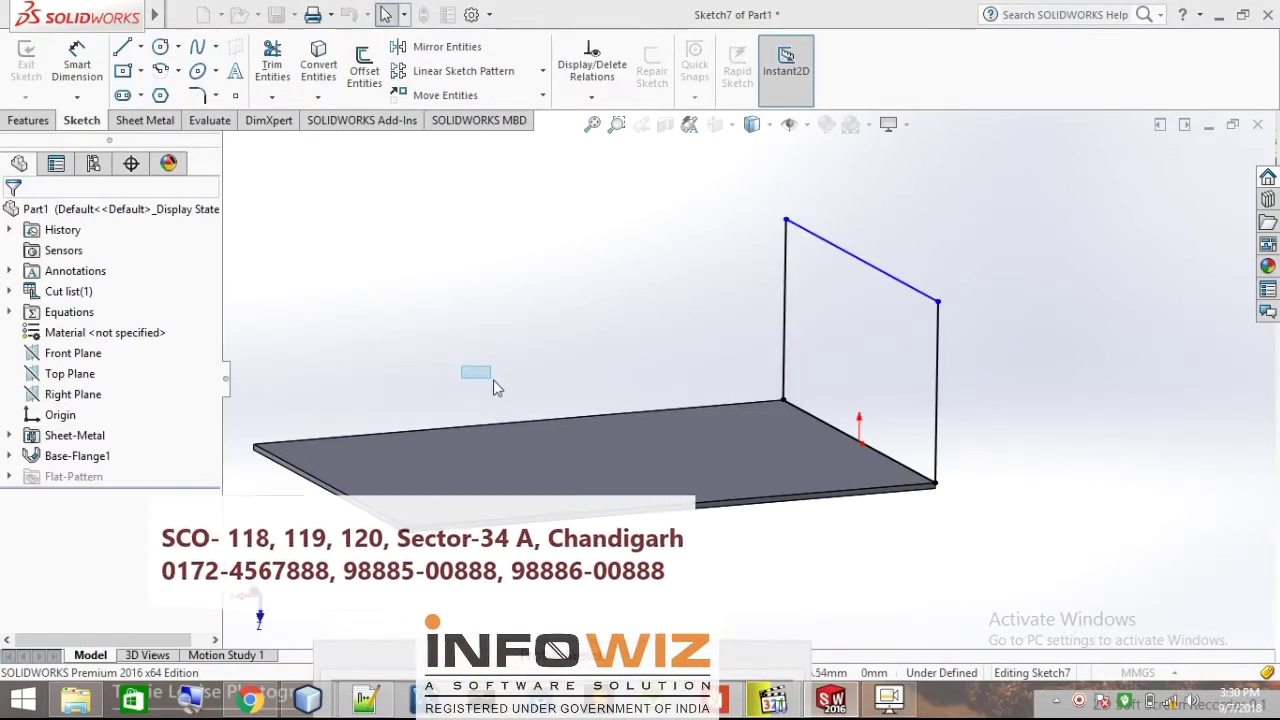
click(140, 71)
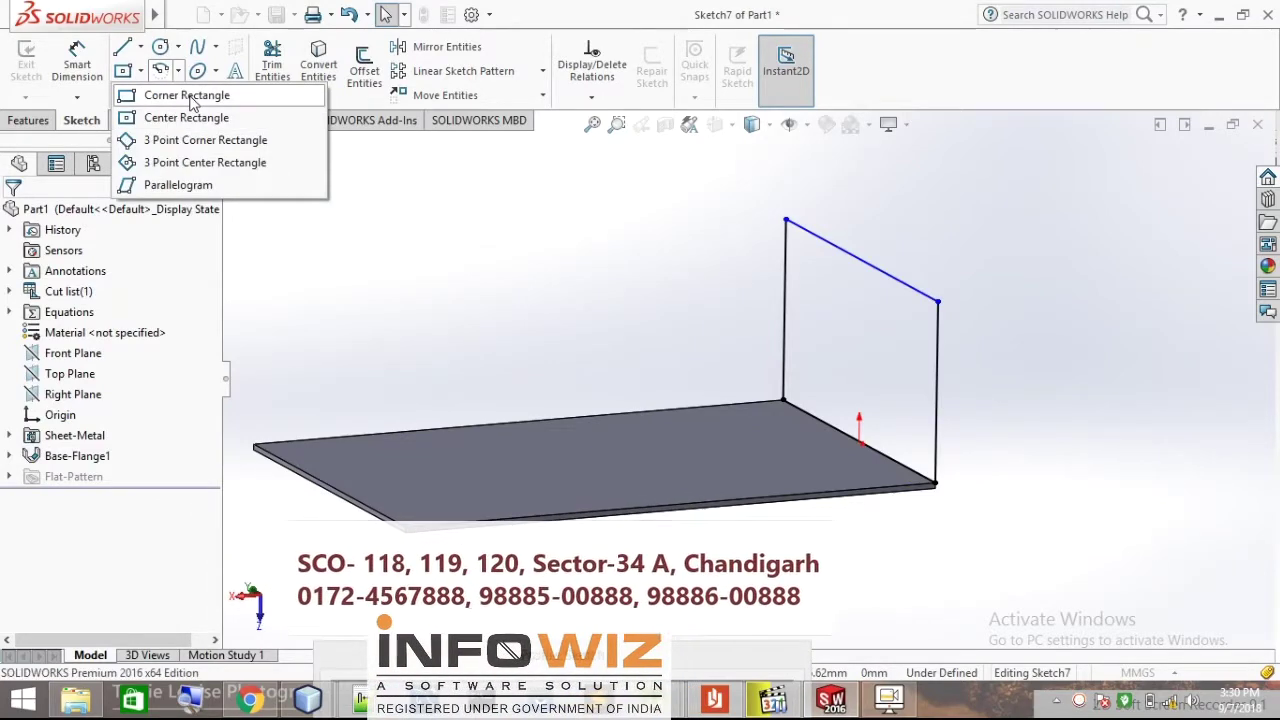
click(183, 95)
click(834, 244)
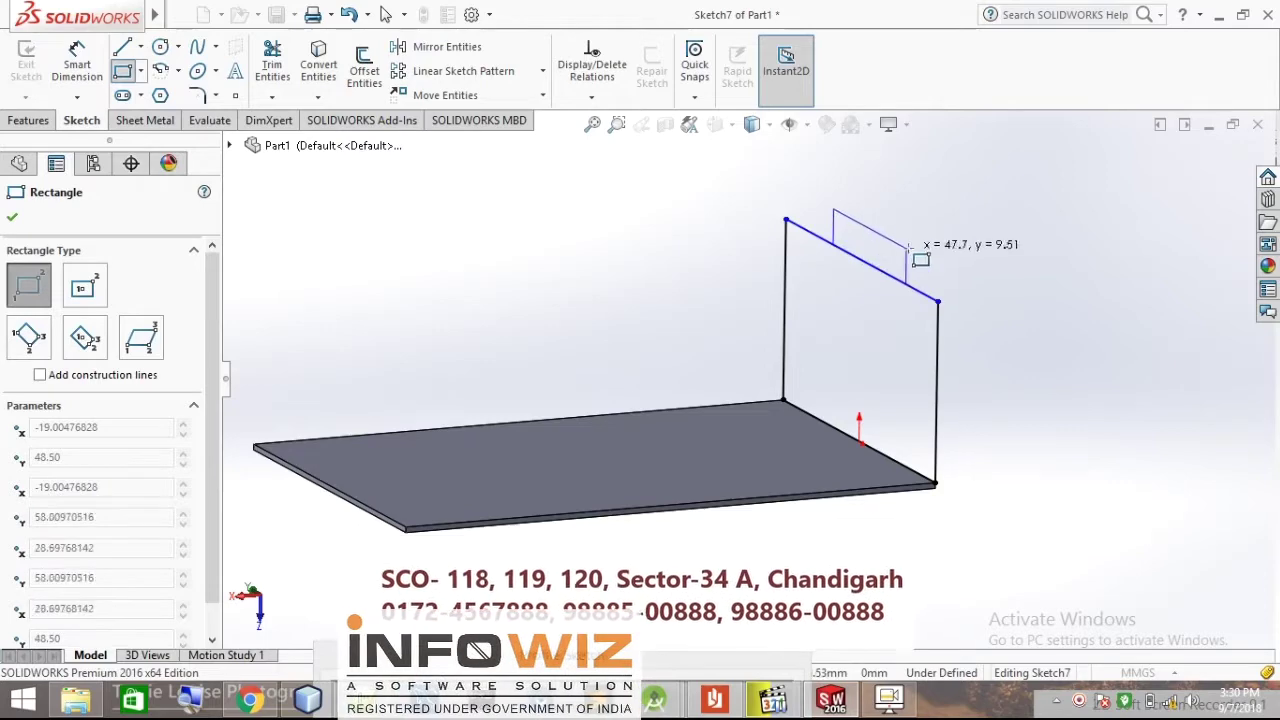
click(910, 198)
right_click(912, 200)
click(960, 214)
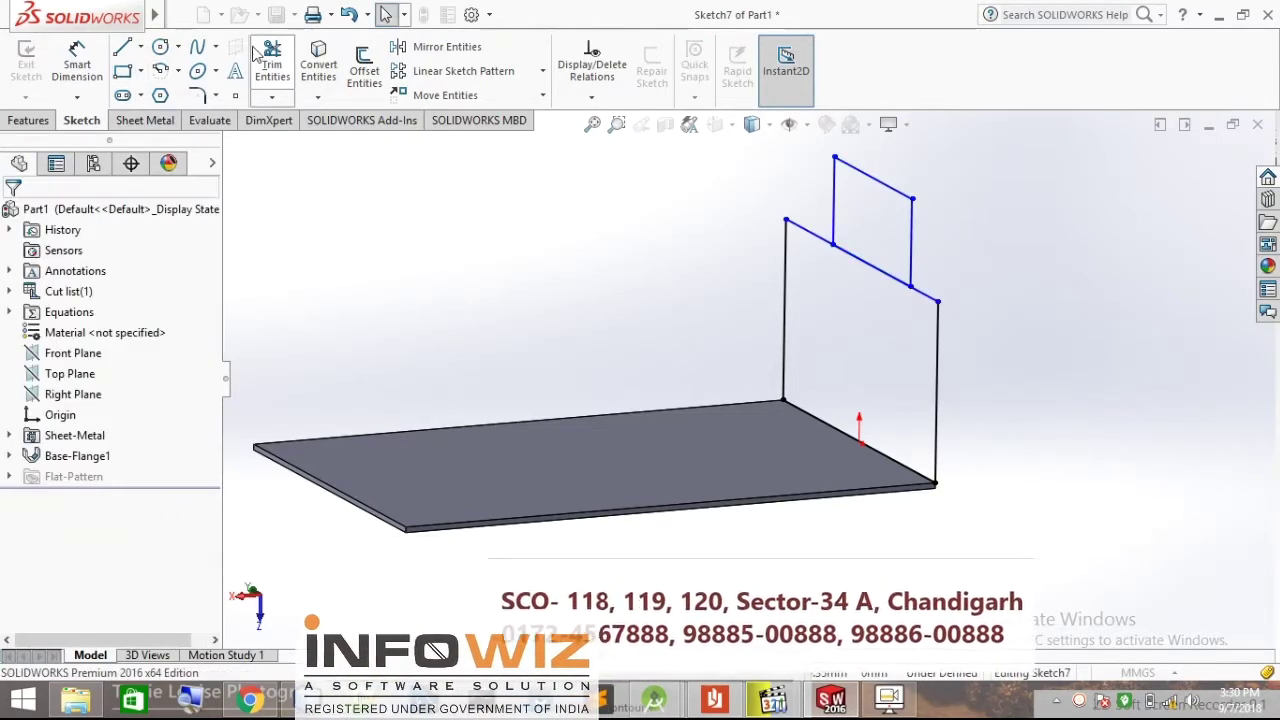
- Trim the edge segment under the rectangle to form a raised step, then orbit to check it
click(270, 66)
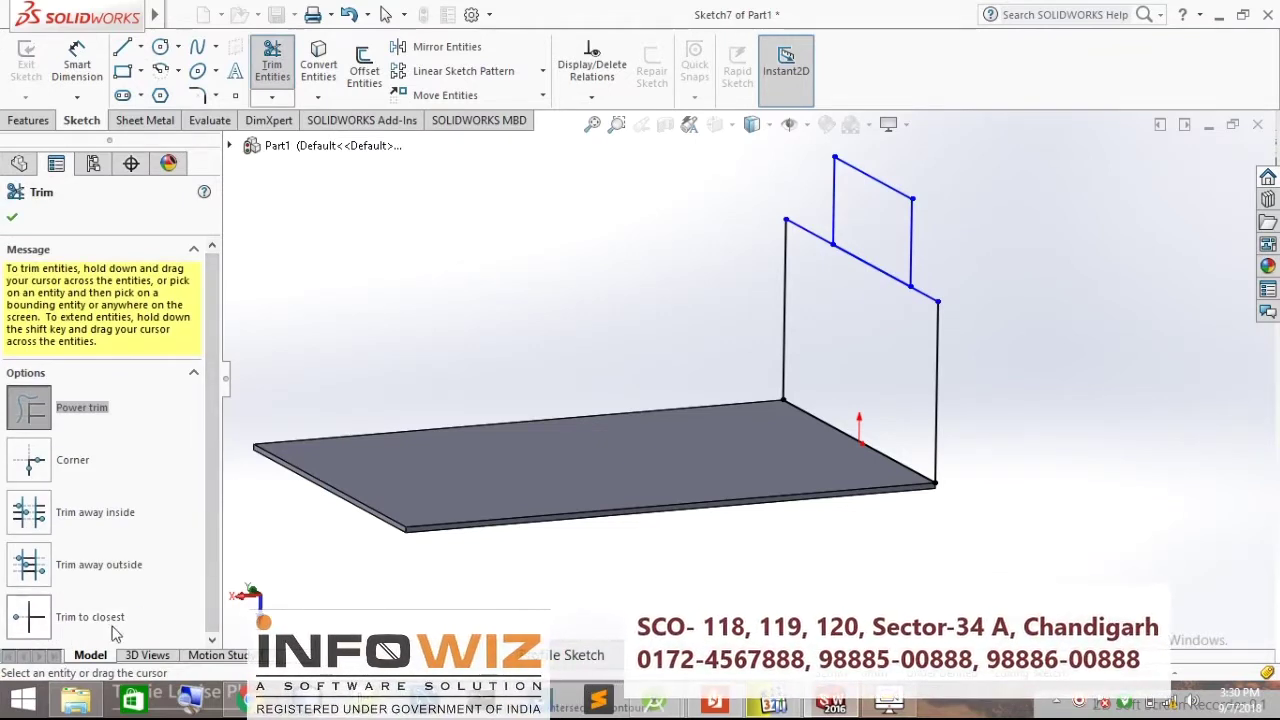
drag(853, 271, 868, 252)
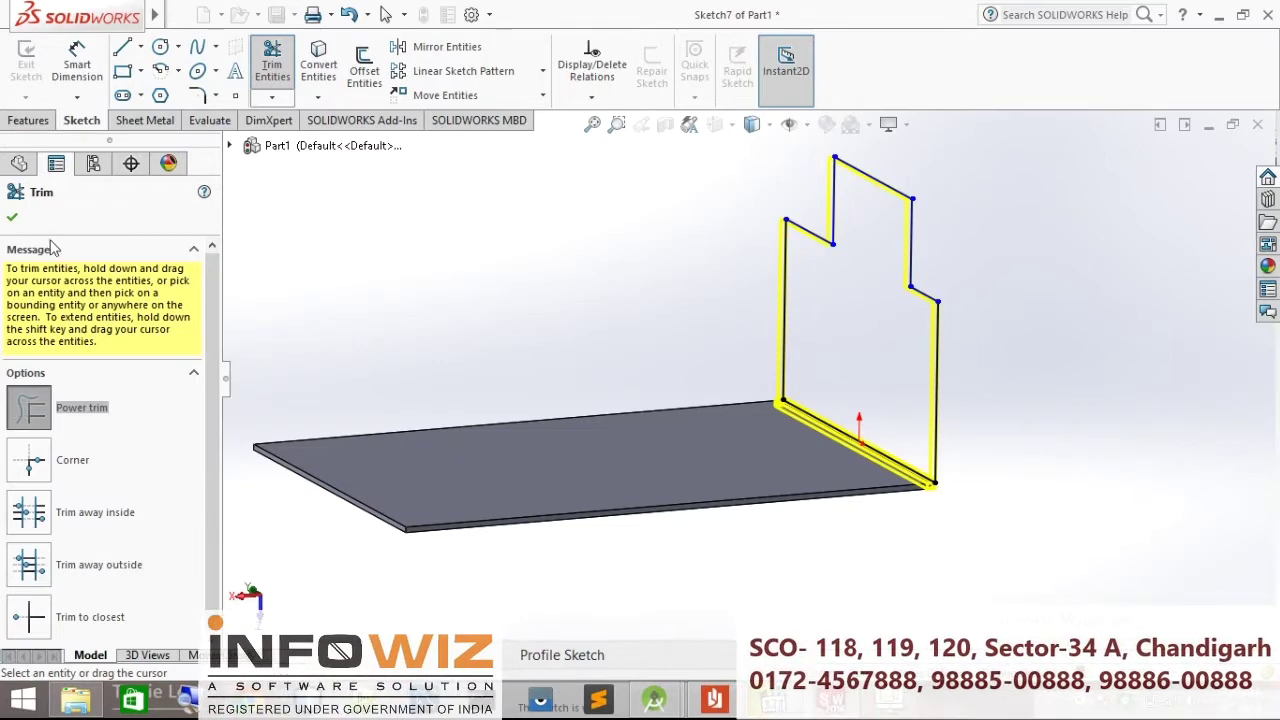
click(14, 217)
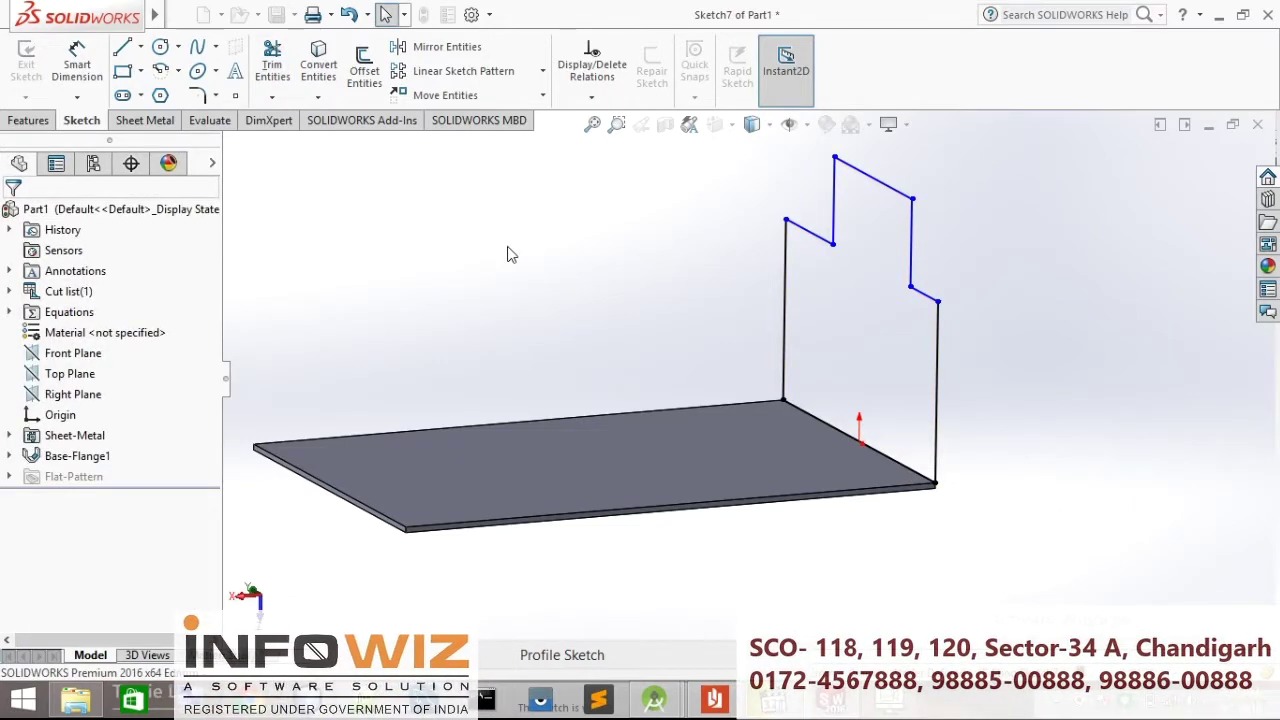
mouse_move(473, 315)
middle_down()
mouse_move(586, 349)
mouse_move(522, 356)
middle_up()
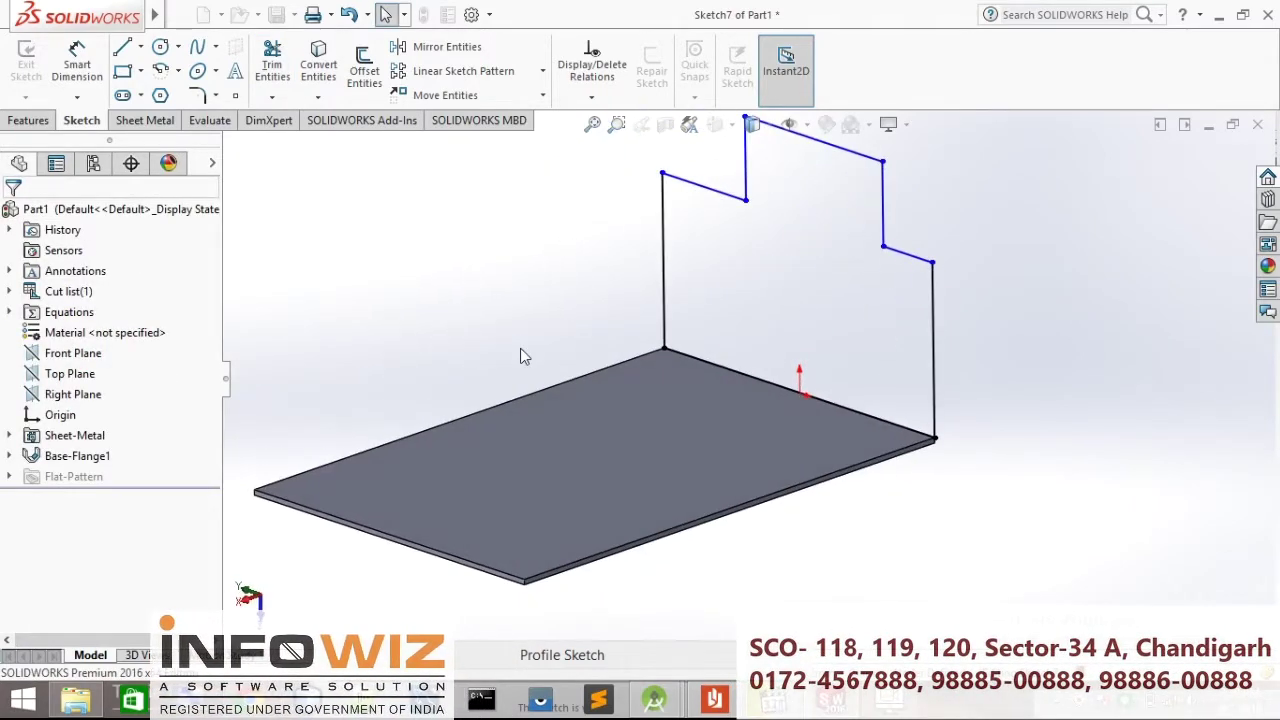
click(152, 121)
mouse_move(517, 294)
middle_down()
mouse_move(549, 291)
mouse_move(589, 226)
mouse_move(646, 286)
mouse_move(630, 389)
mouse_move(362, 315)
mouse_move(366, 268)
middle_up()
scroll(600, 385, up, 3)
click(499, 642)
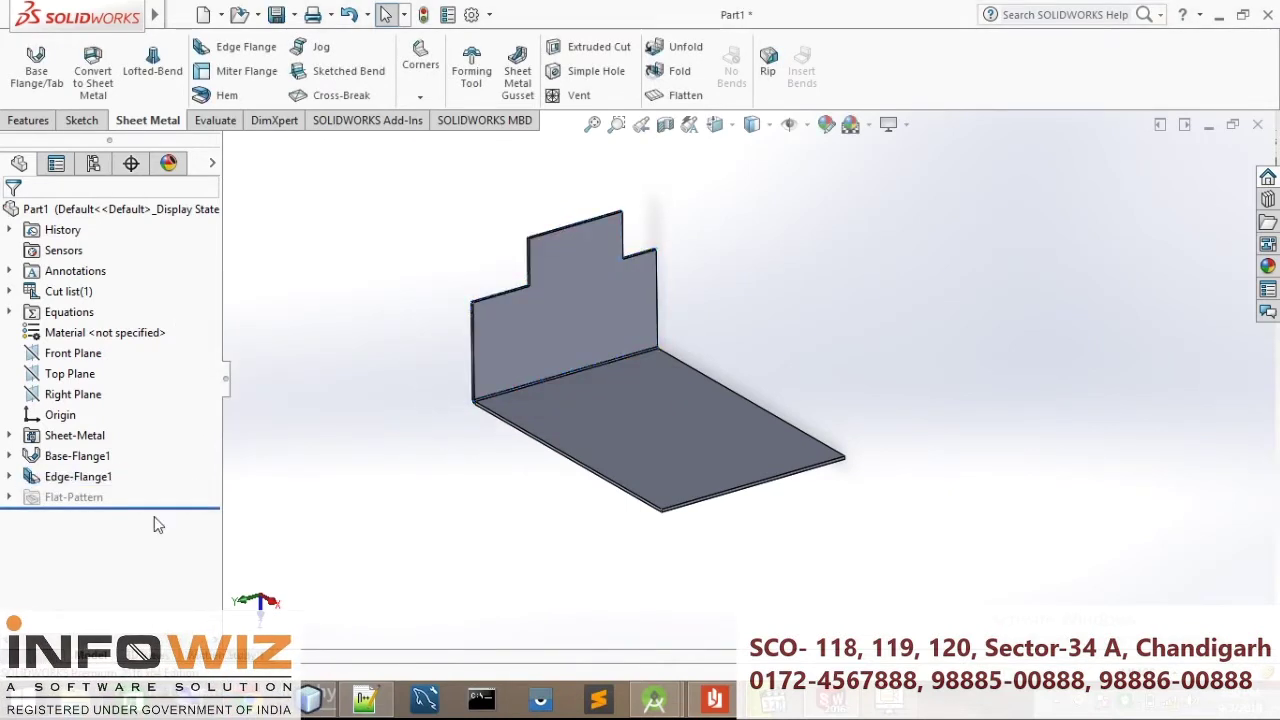
- Finish the stepped-profile edge flange and orbit and zoom around the L-shaped part
middle_drag(296, 336, 322, 352)
scroll(432, 283, down, 1)
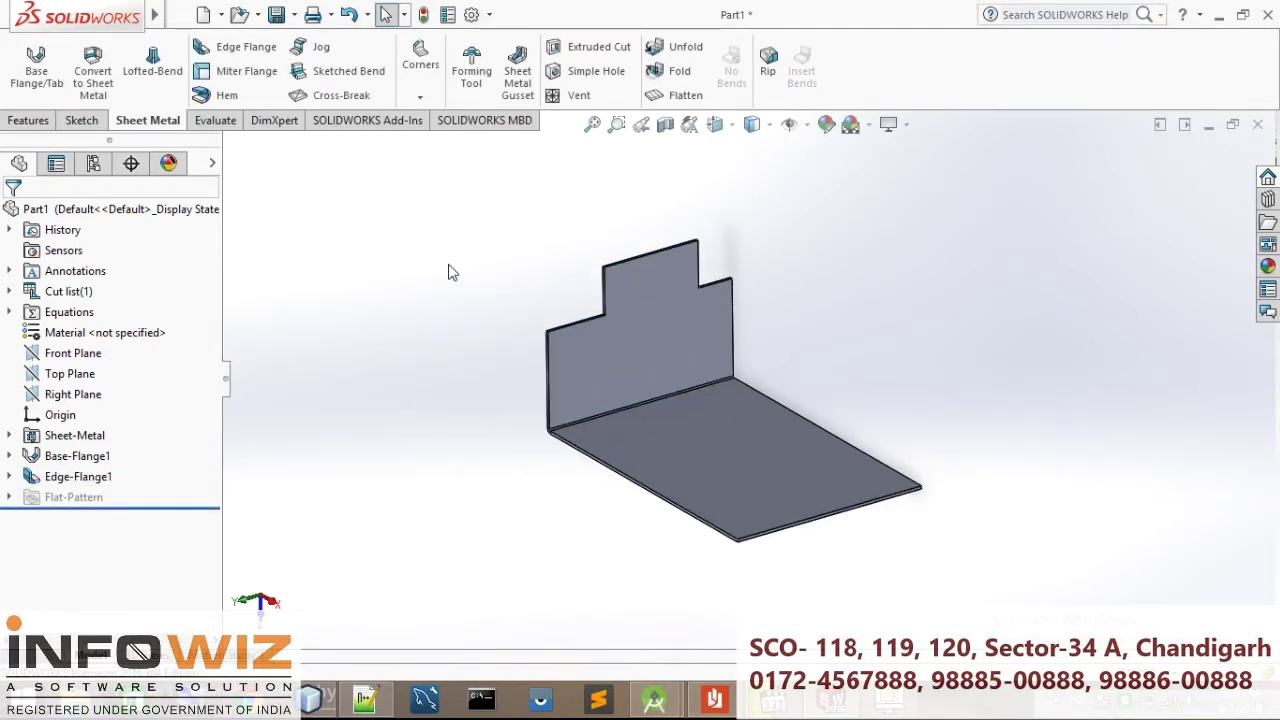
scroll(408, 287, down, 2)
scroll(1064, 367, down, 1)
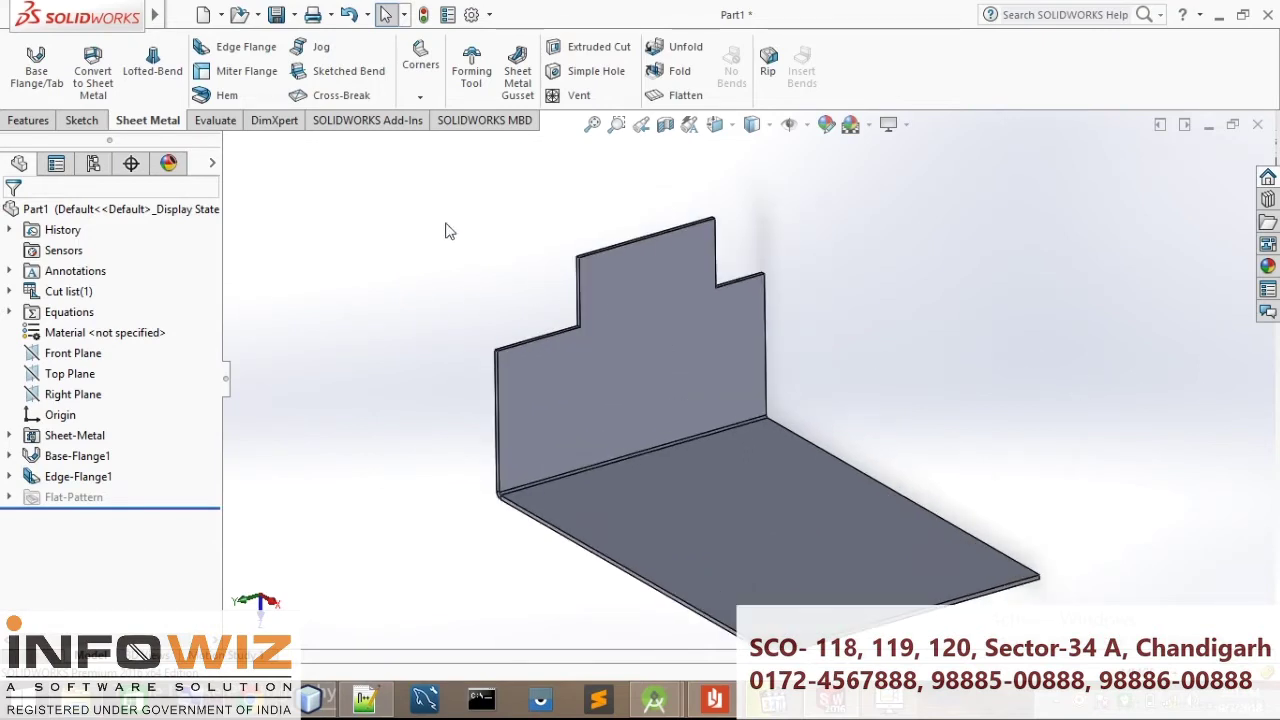
click(210, 100)
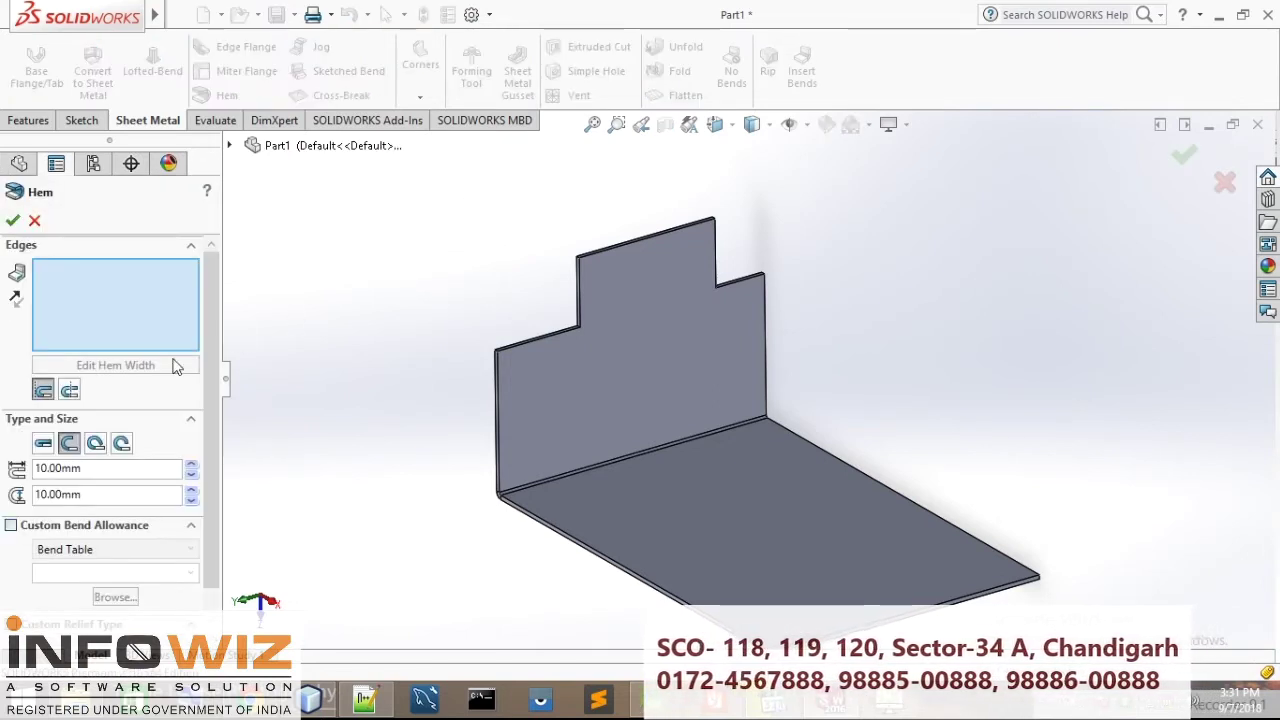
- Place a hem on the raised step's top edge bending outside, trying the Closed type
mouse_move(631, 180)
middle_down()
mouse_move(569, 243)
mouse_move(600, 243)
middle_up()
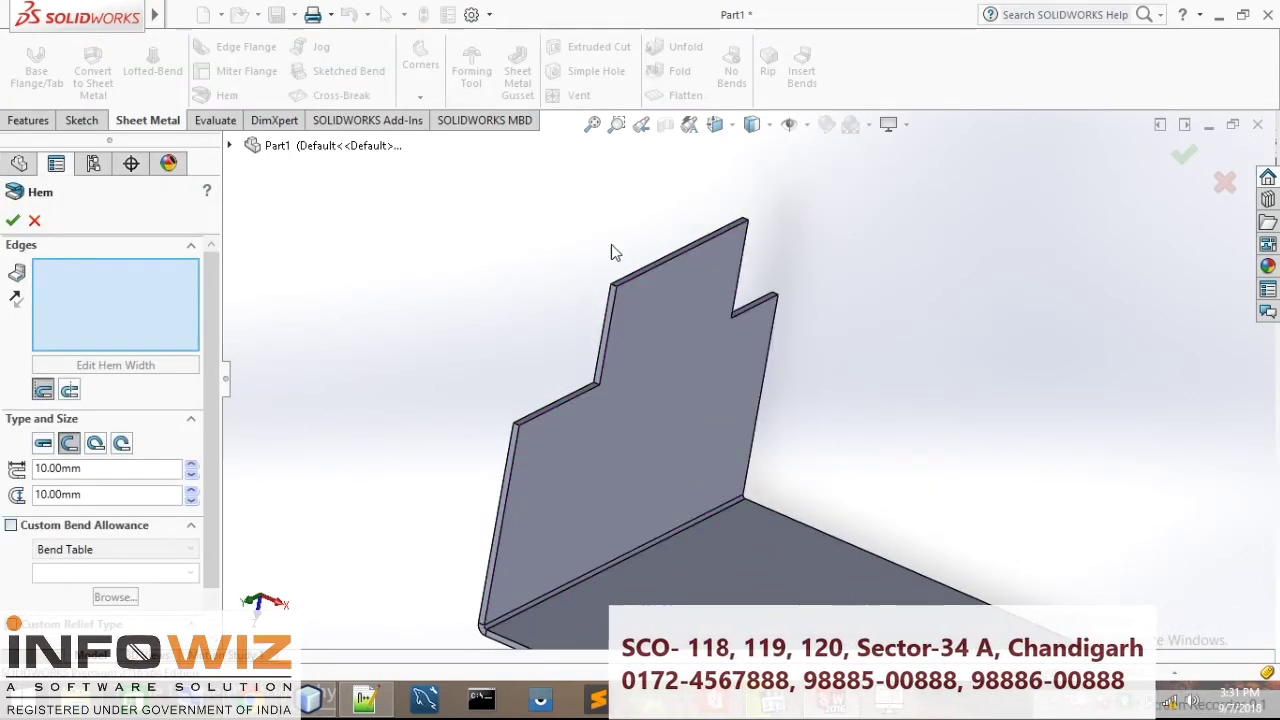
scroll(605, 250, down, 2)
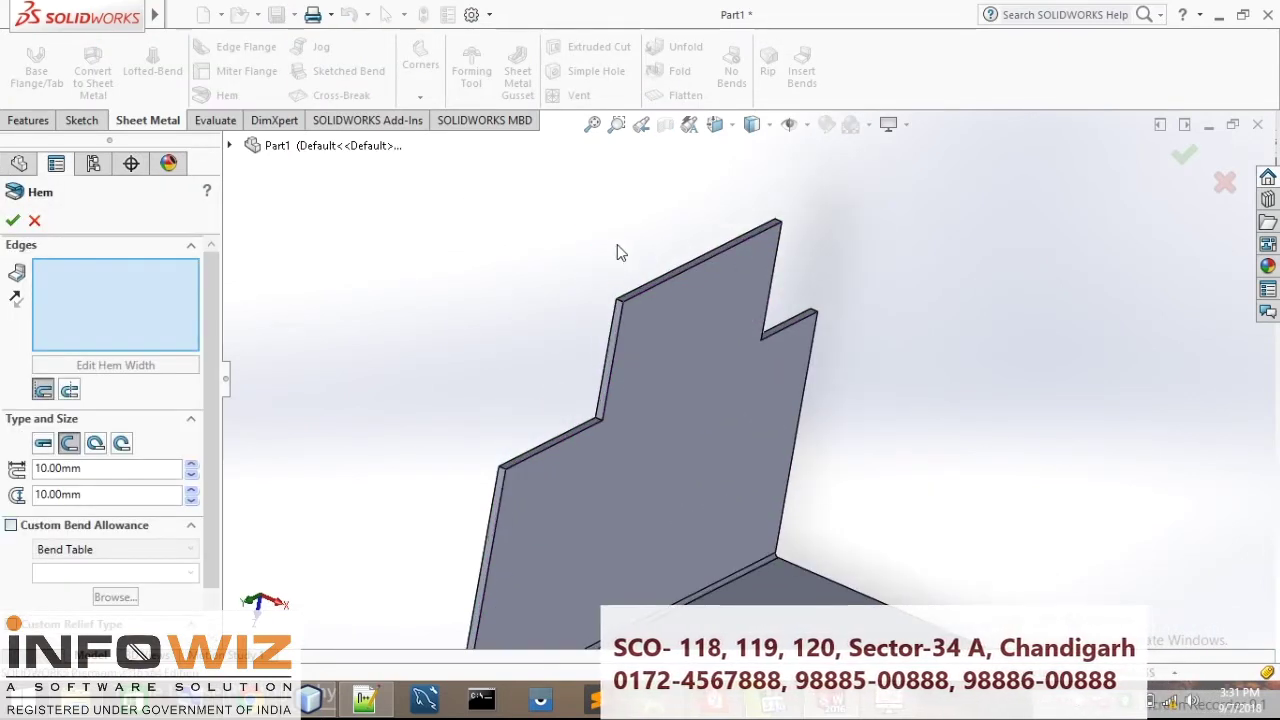
click(691, 270)
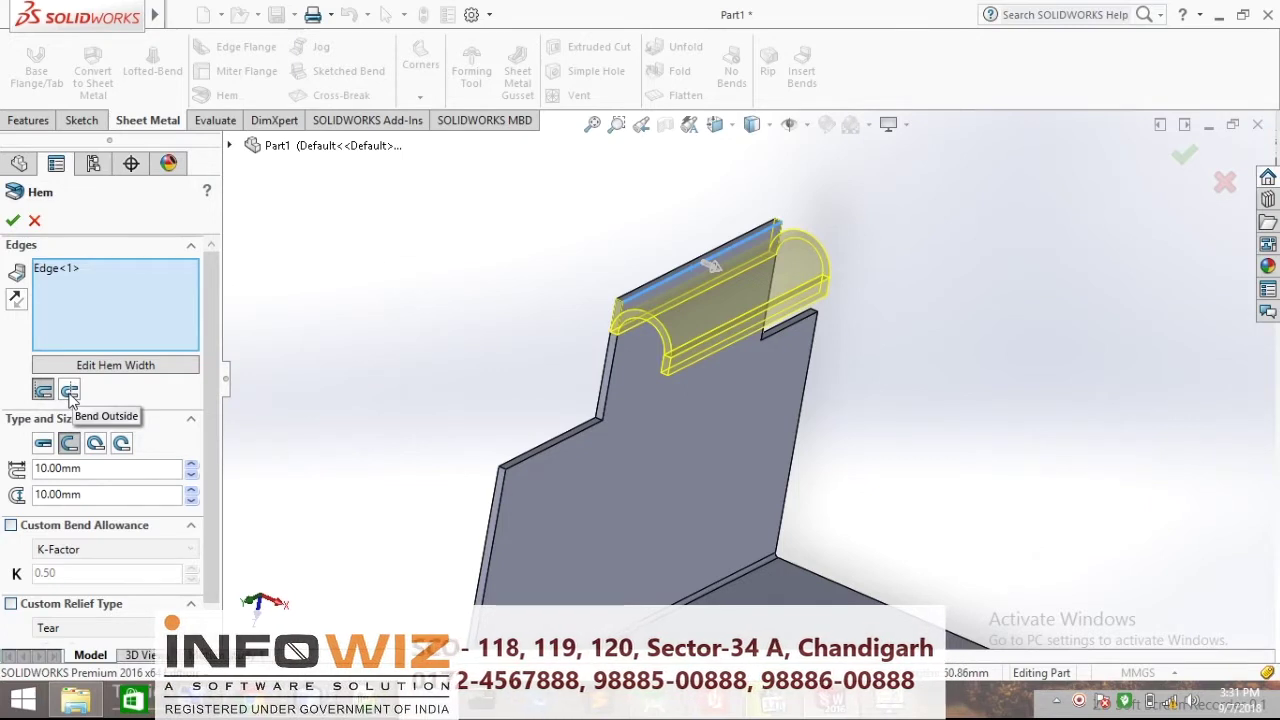
click(70, 396)
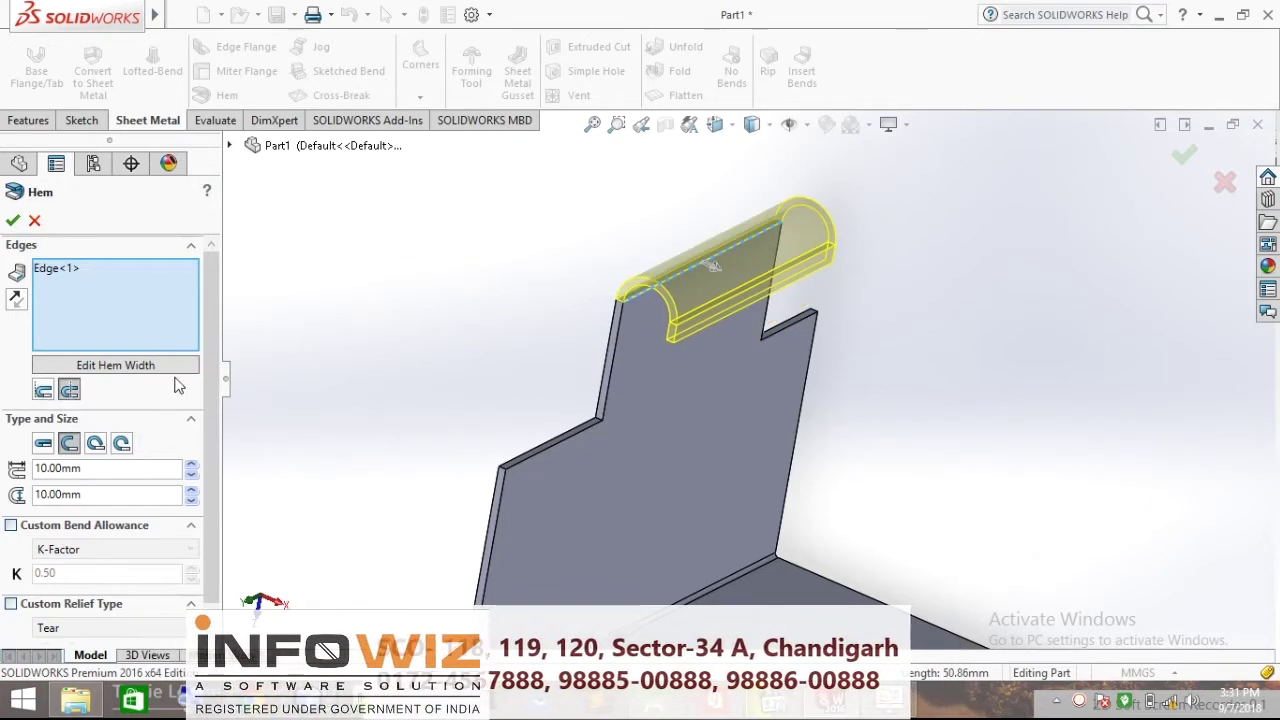
scroll(130, 420, down, 1)
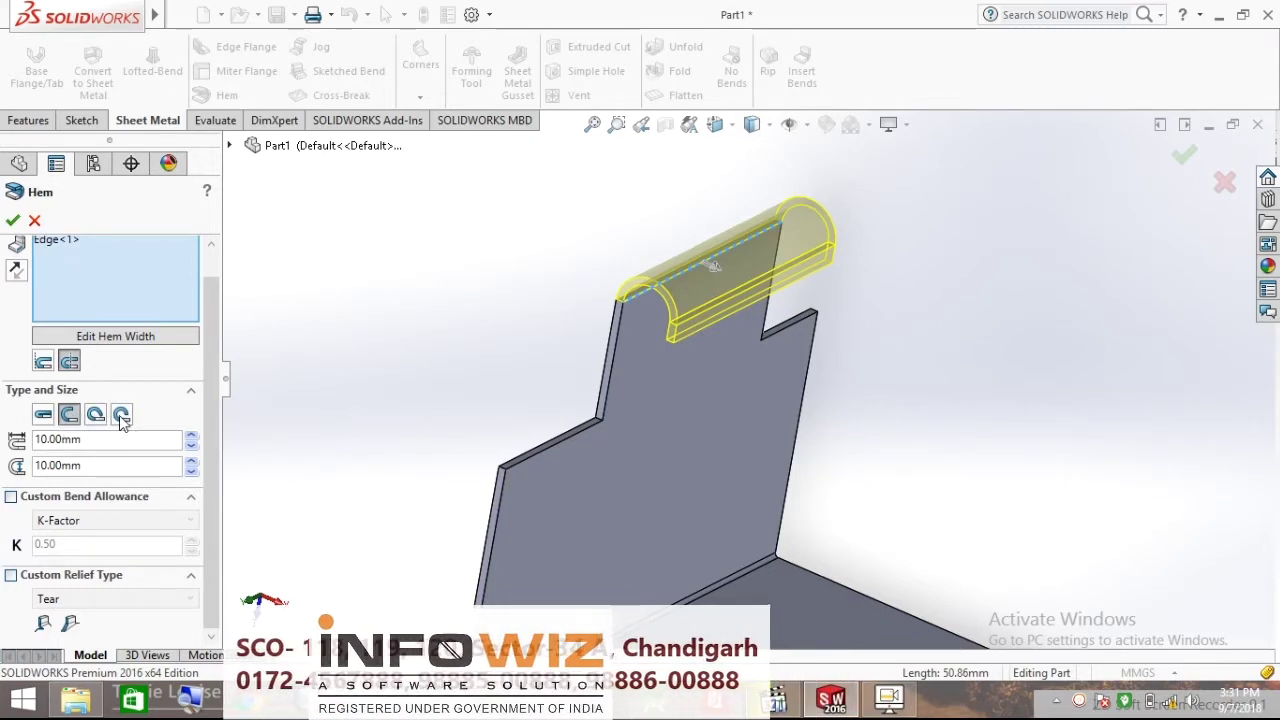
click(43, 414)
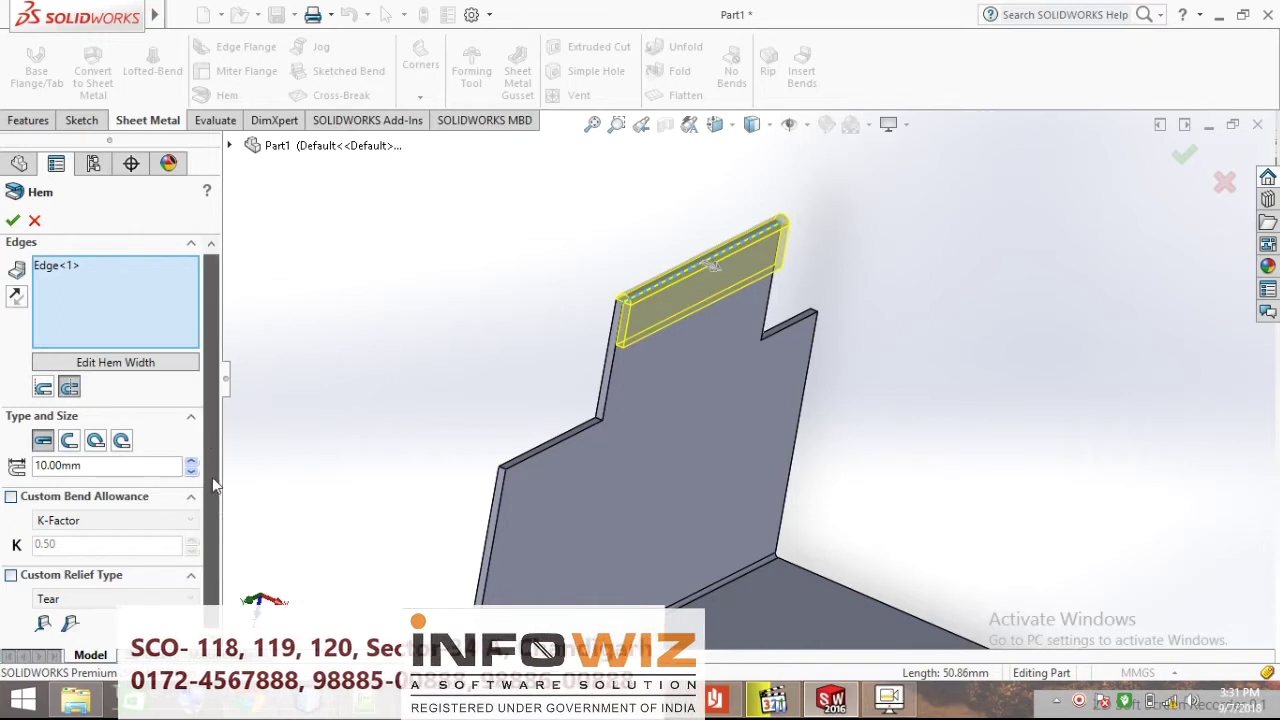
- Set the hem length to 20 mm
double_click(100, 465)
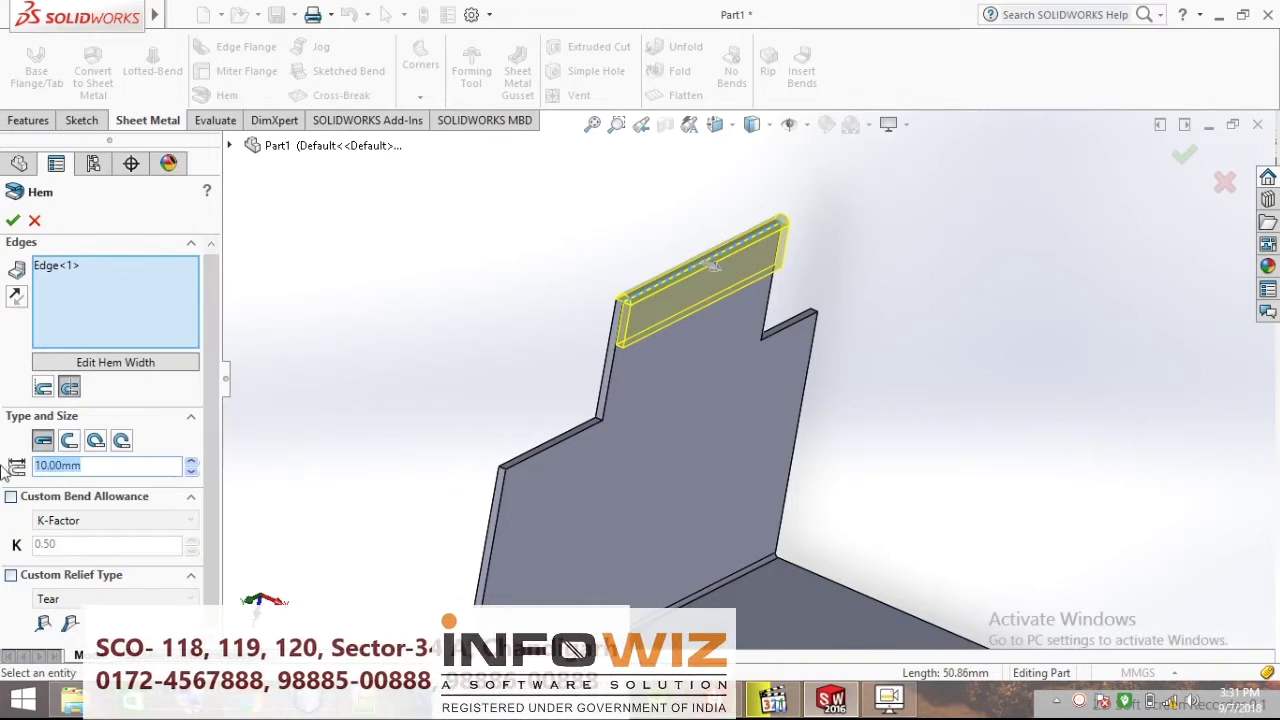
text(20)
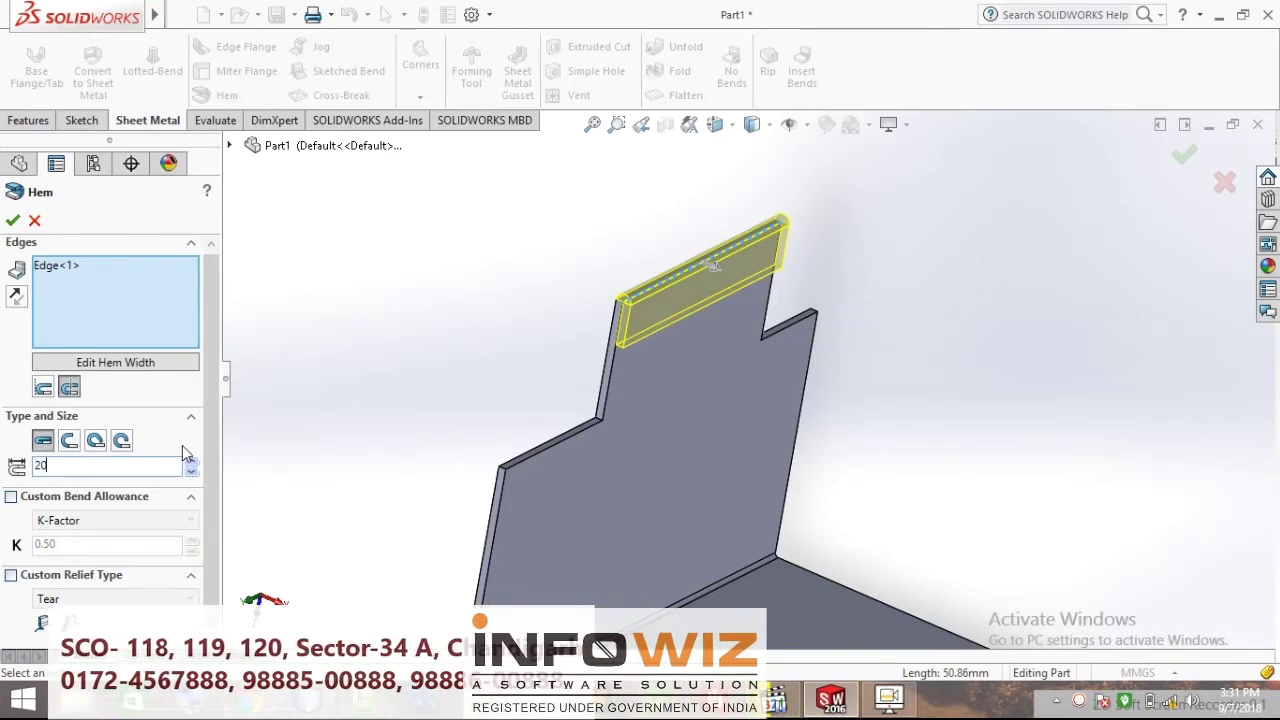
key(Return)
scroll(728, 235, down, 2)
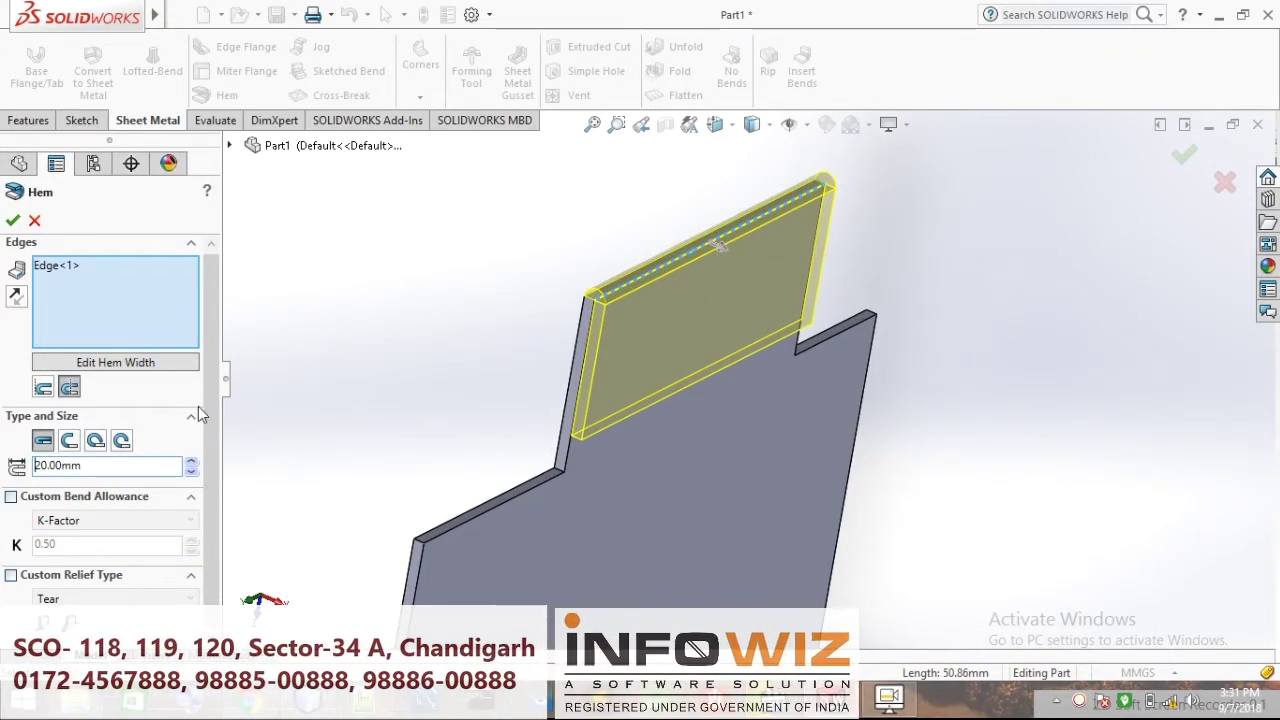
- Make it an Open rounded hem with a 20 mm gap, orbiting to inspect it
click(43, 387)
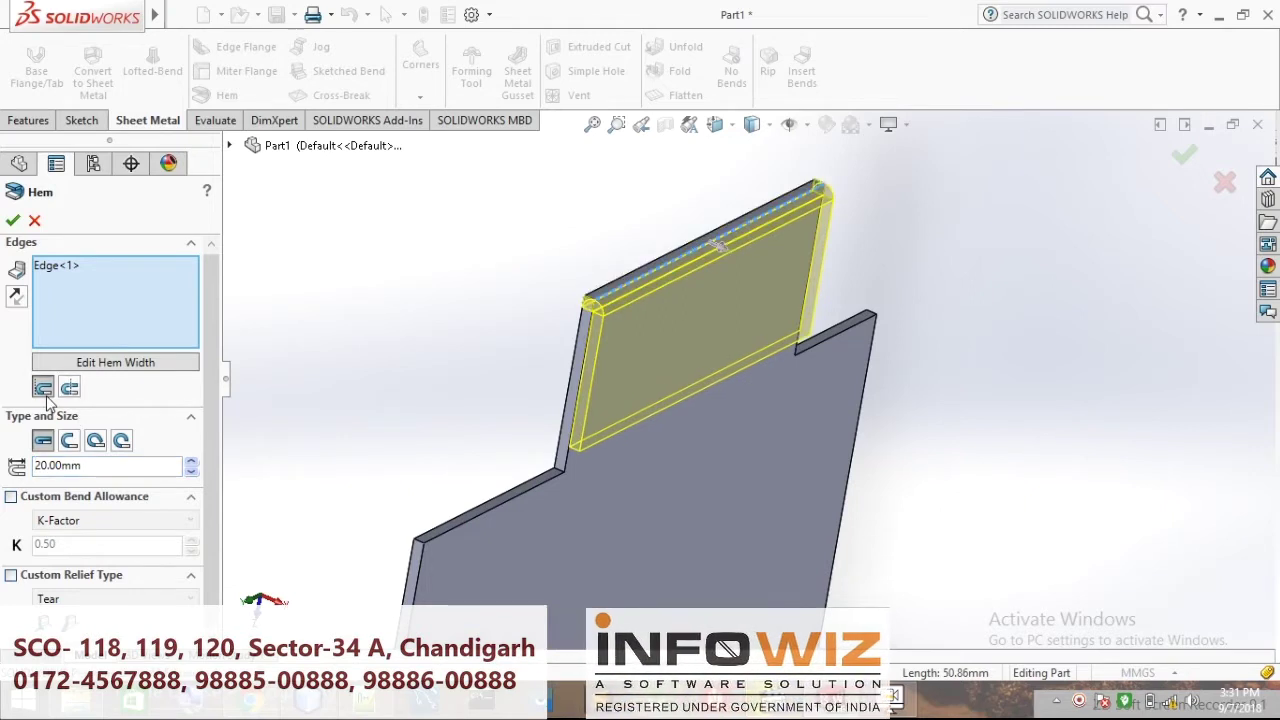
click(69, 388)
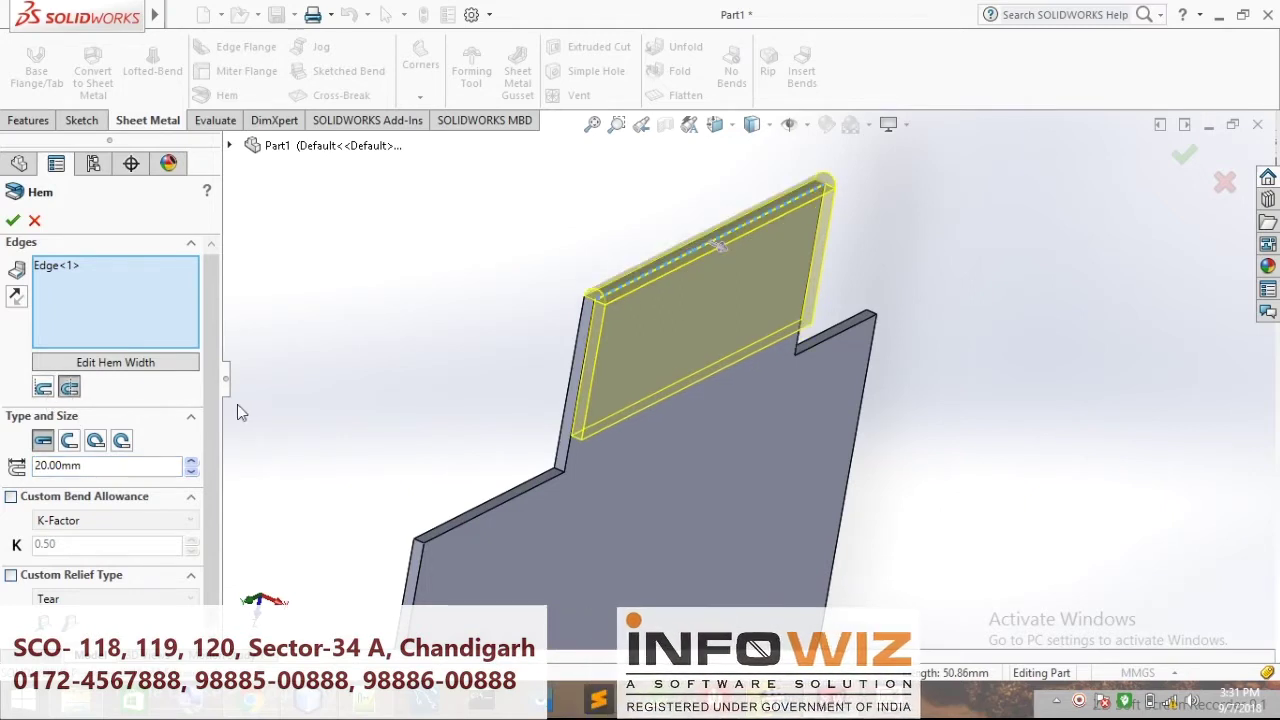
click(69, 440)
middle_drag(418, 392, 266, 443)
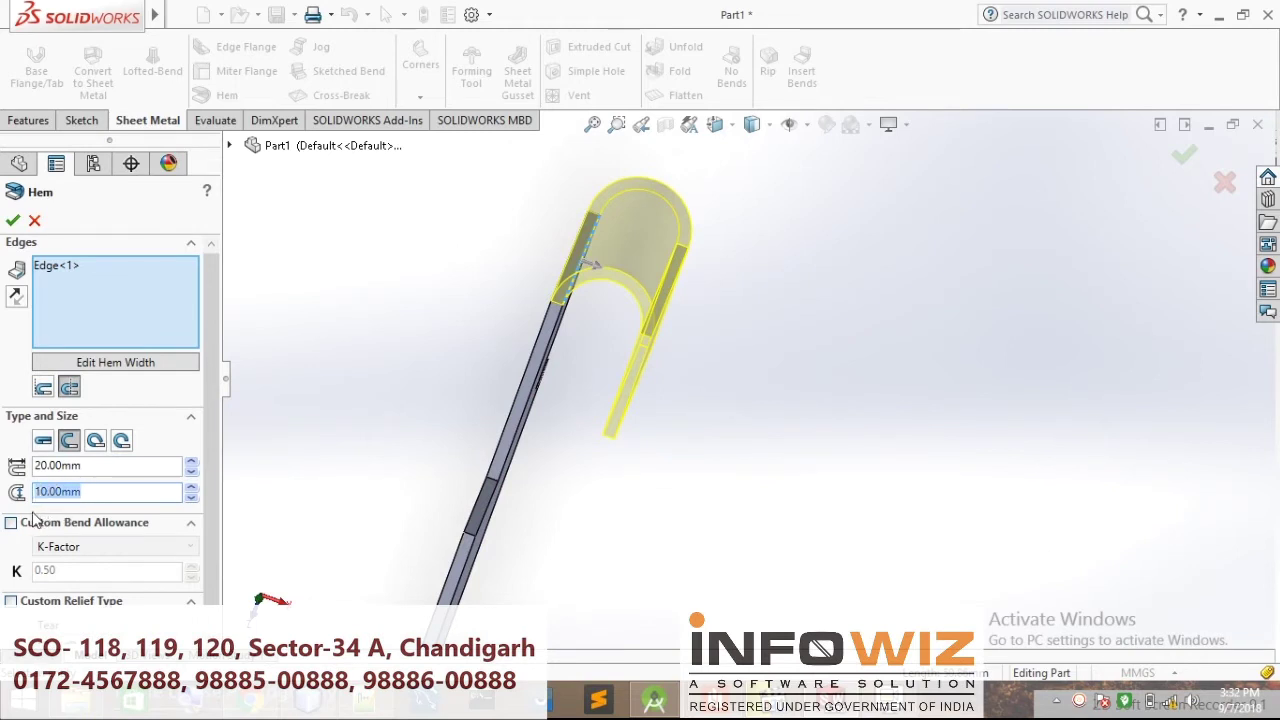
text(0)
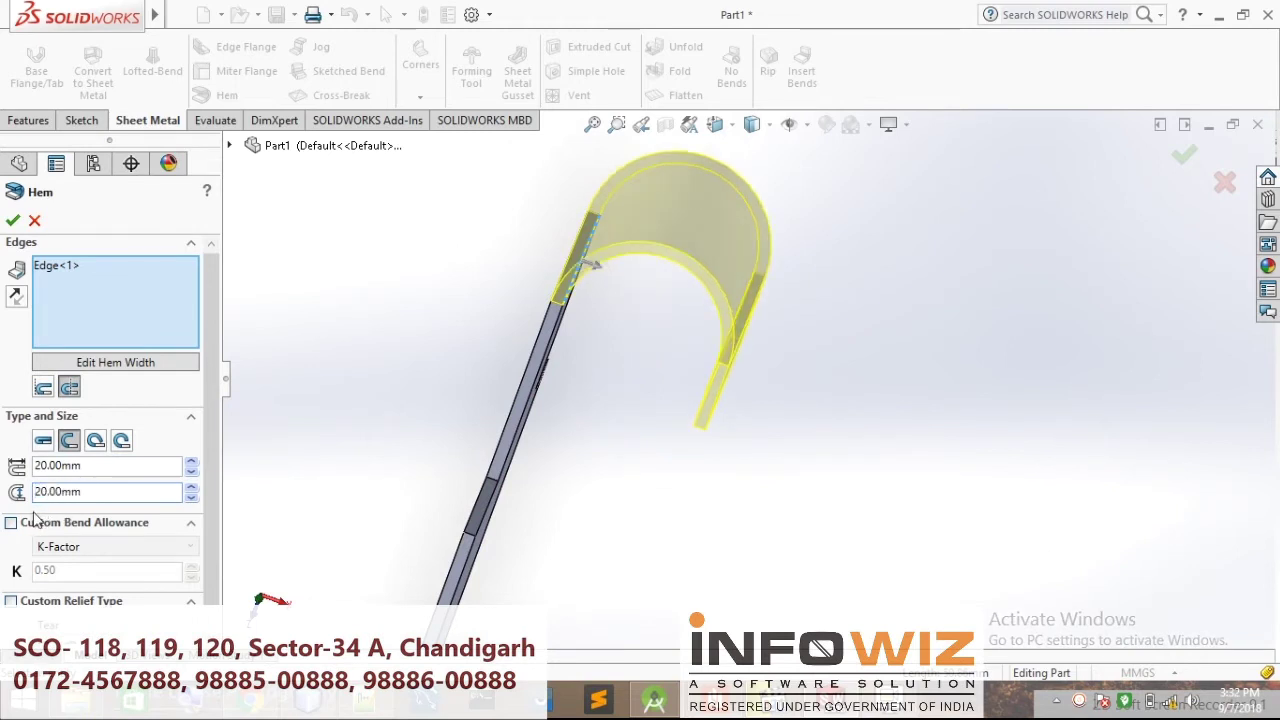
mouse_move(707, 378)
middle_down()
mouse_move(651, 200)
mouse_move(720, 263)
mouse_move(655, 515)
mouse_move(680, 509)
mouse_move(686, 480)
mouse_move(650, 485)
middle_up()
mouse_move(520, 477)
middle_down()
mouse_move(591, 477)
mouse_move(709, 418)
middle_up()
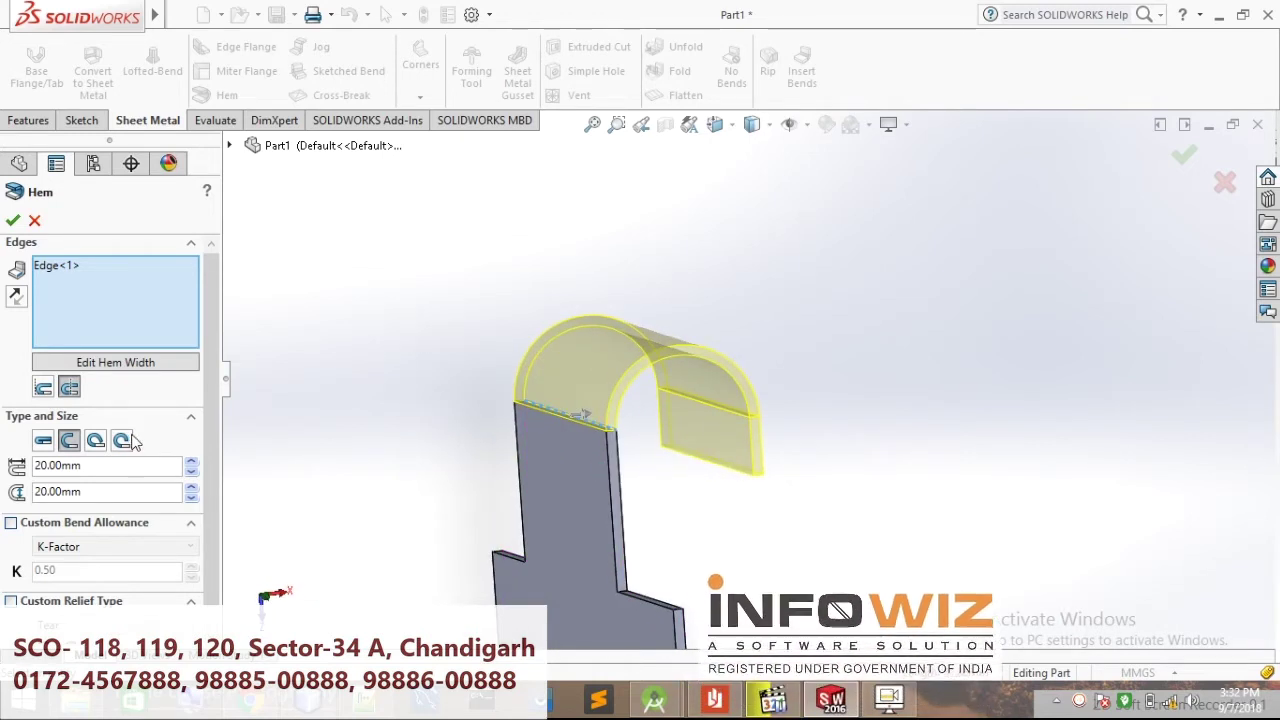
- Switch the hem to Tear Drop with a 5 mm radius
click(96, 441)
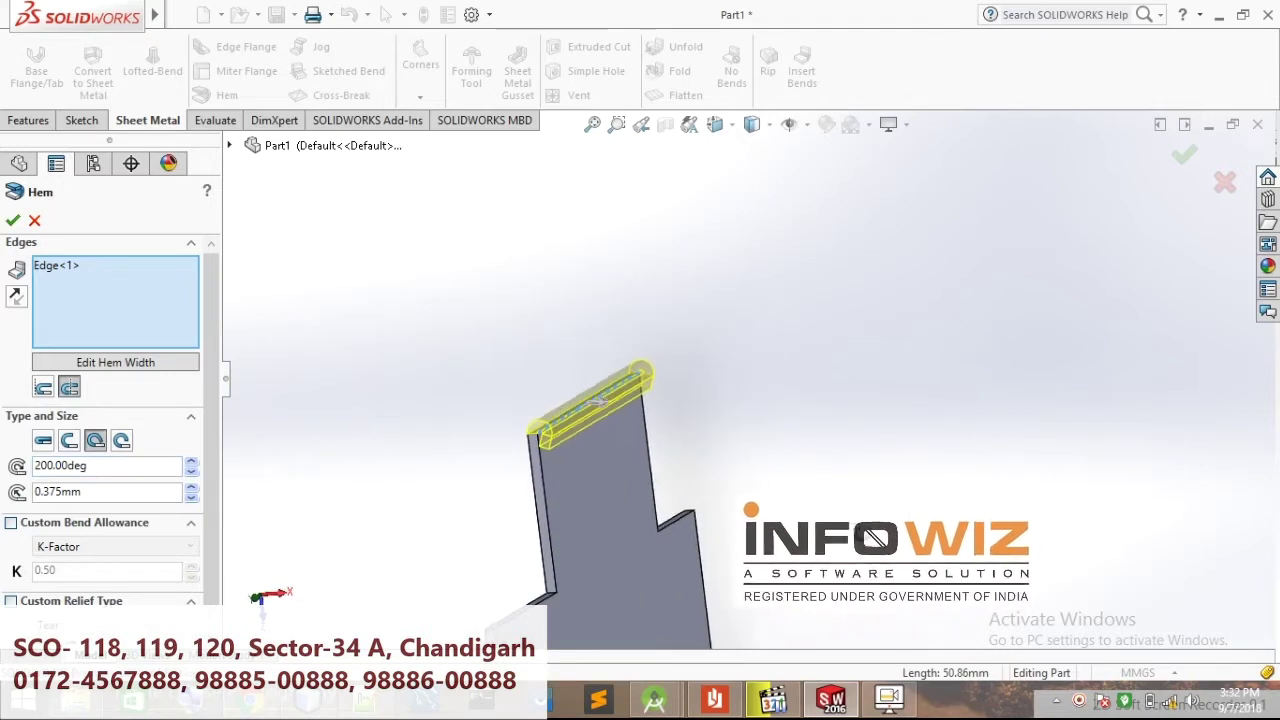
middle_drag(690, 560, 742, 572)
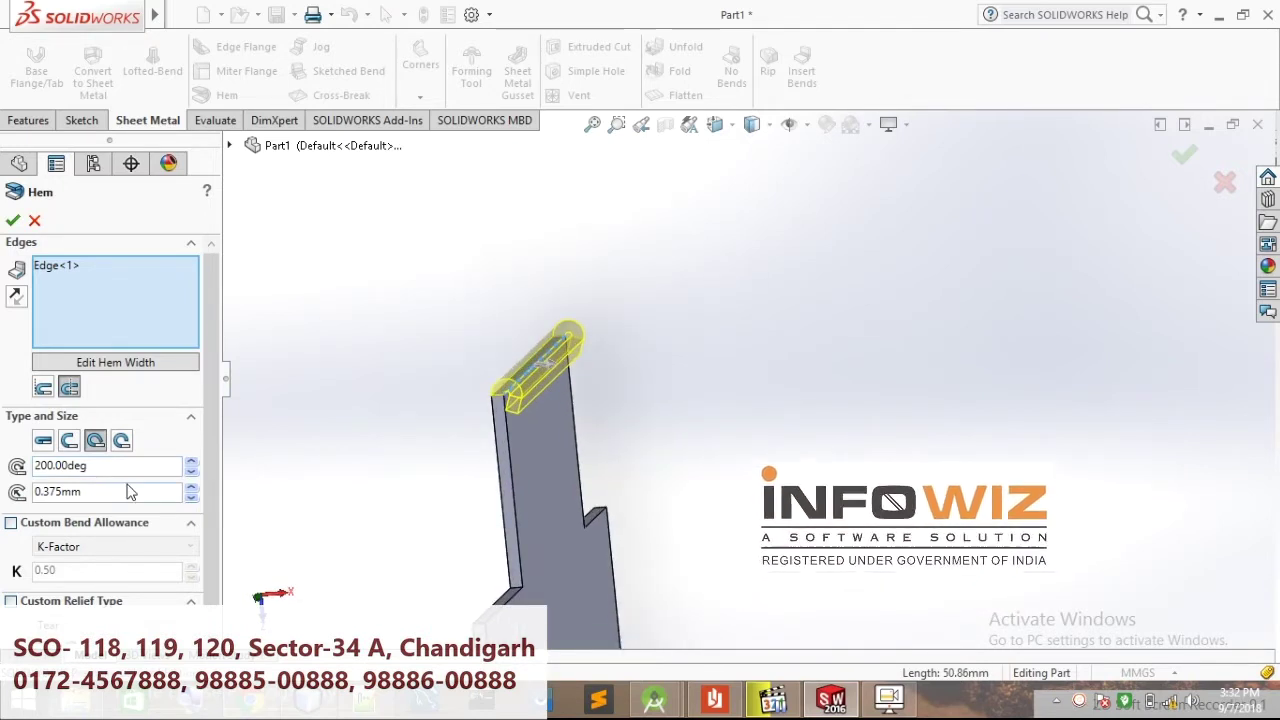
double_click(84, 491)
drag(34, 509, 31, 511)
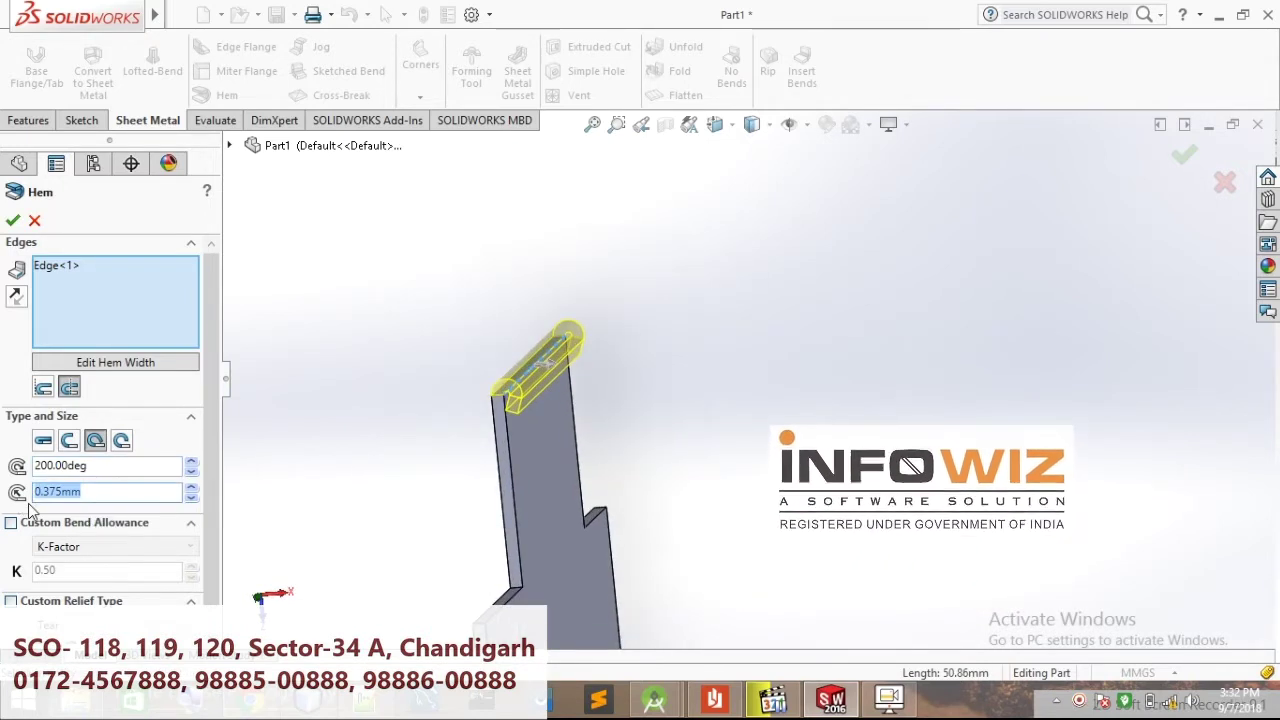
text(5.00mm)
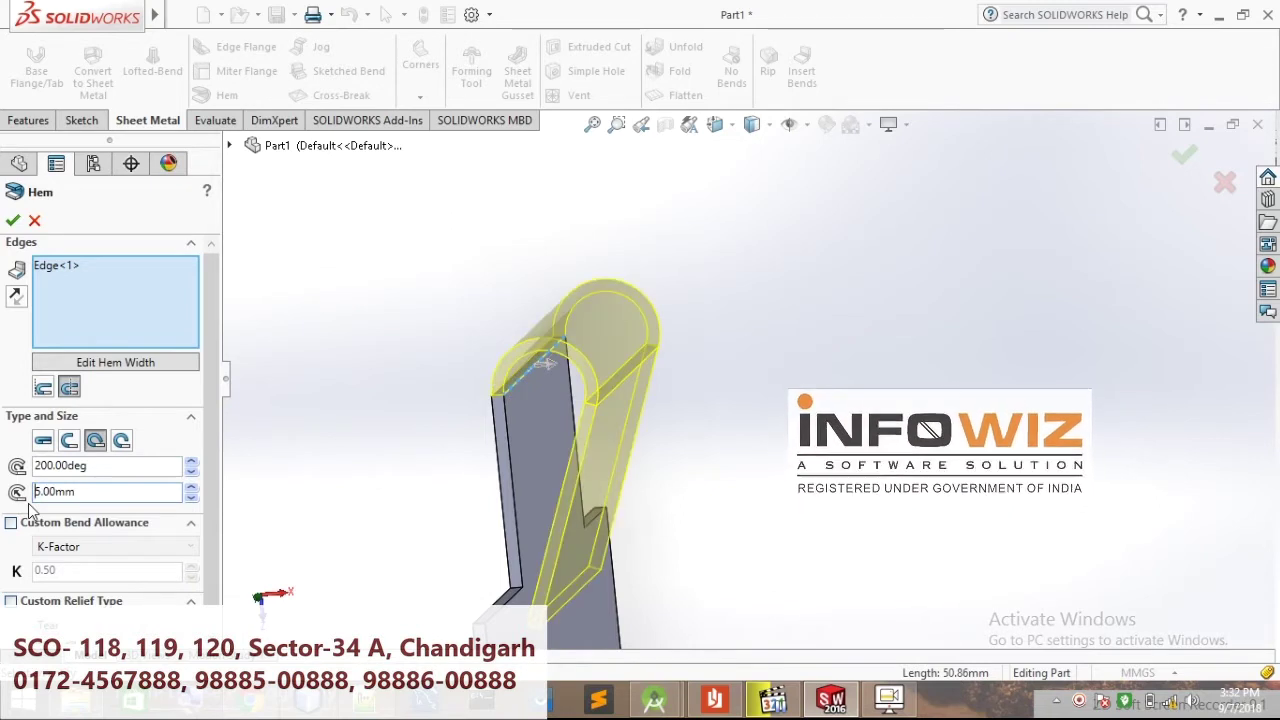
middle_drag(471, 463, 628, 412)
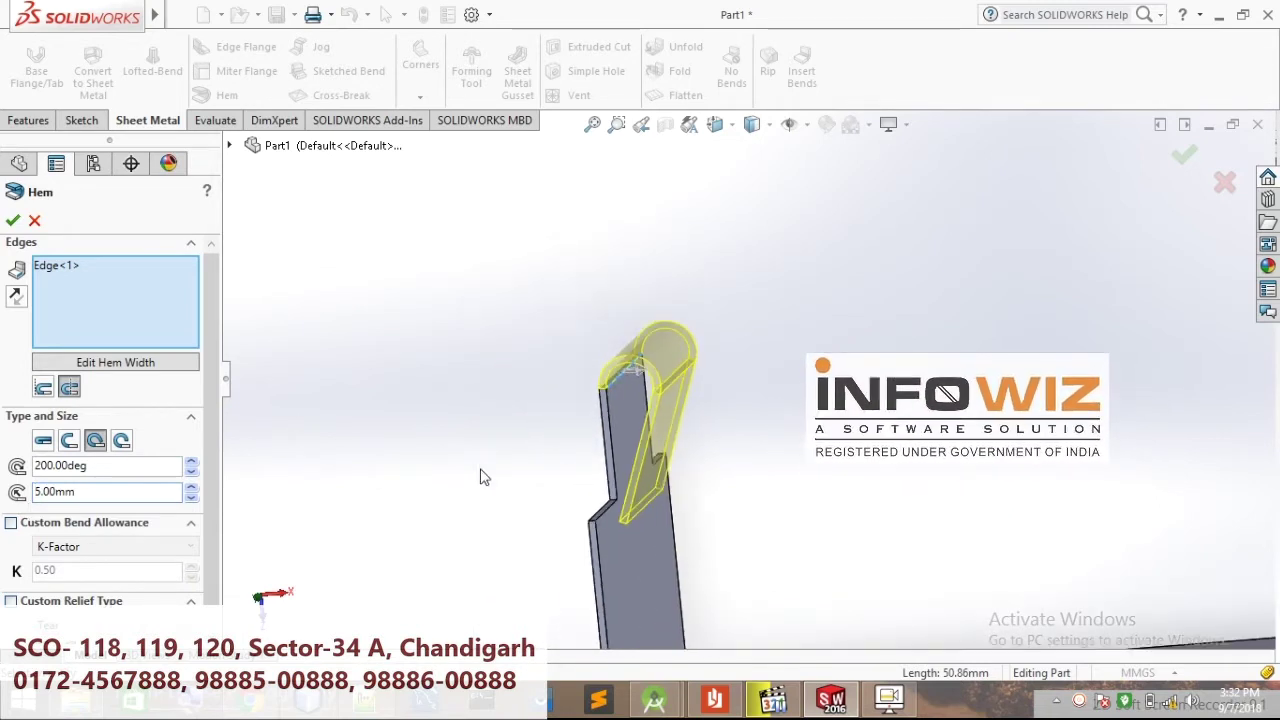
- Enable a custom bend allowance using K-Factor 0.50
scroll(634, 399, down, 3)
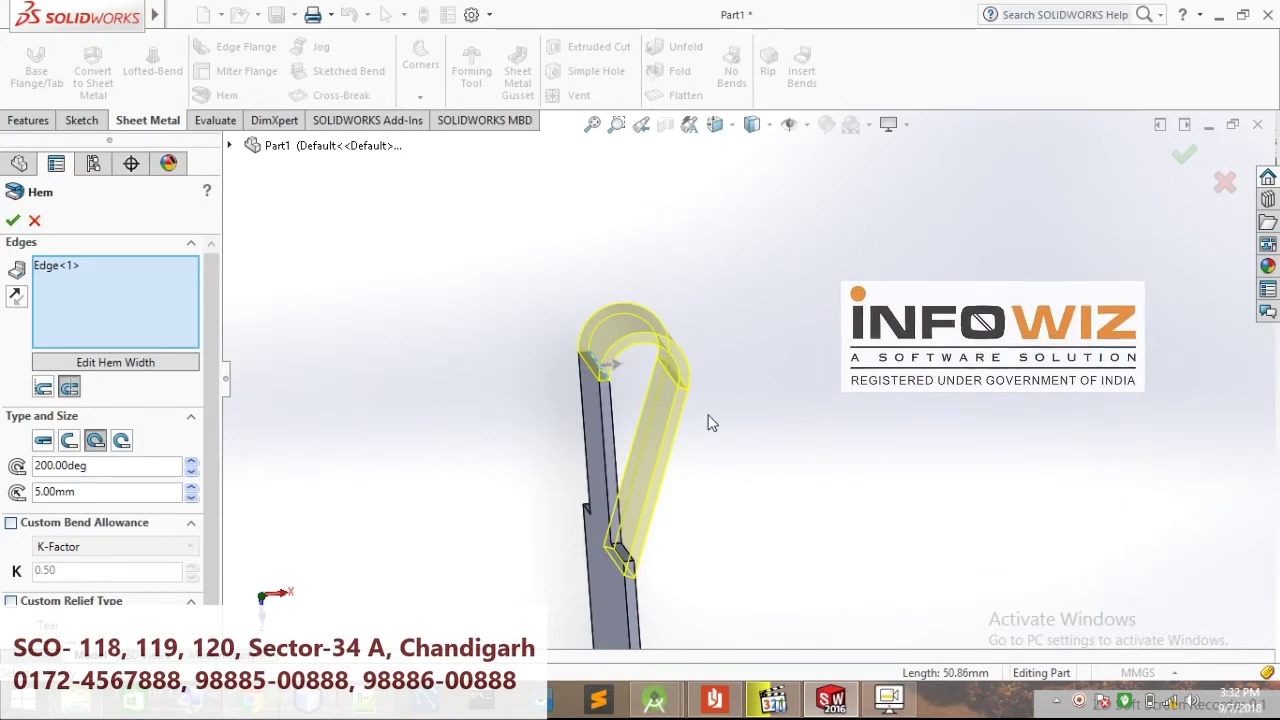
mouse_move(211, 420)
scroll(222, 558, down, 1)
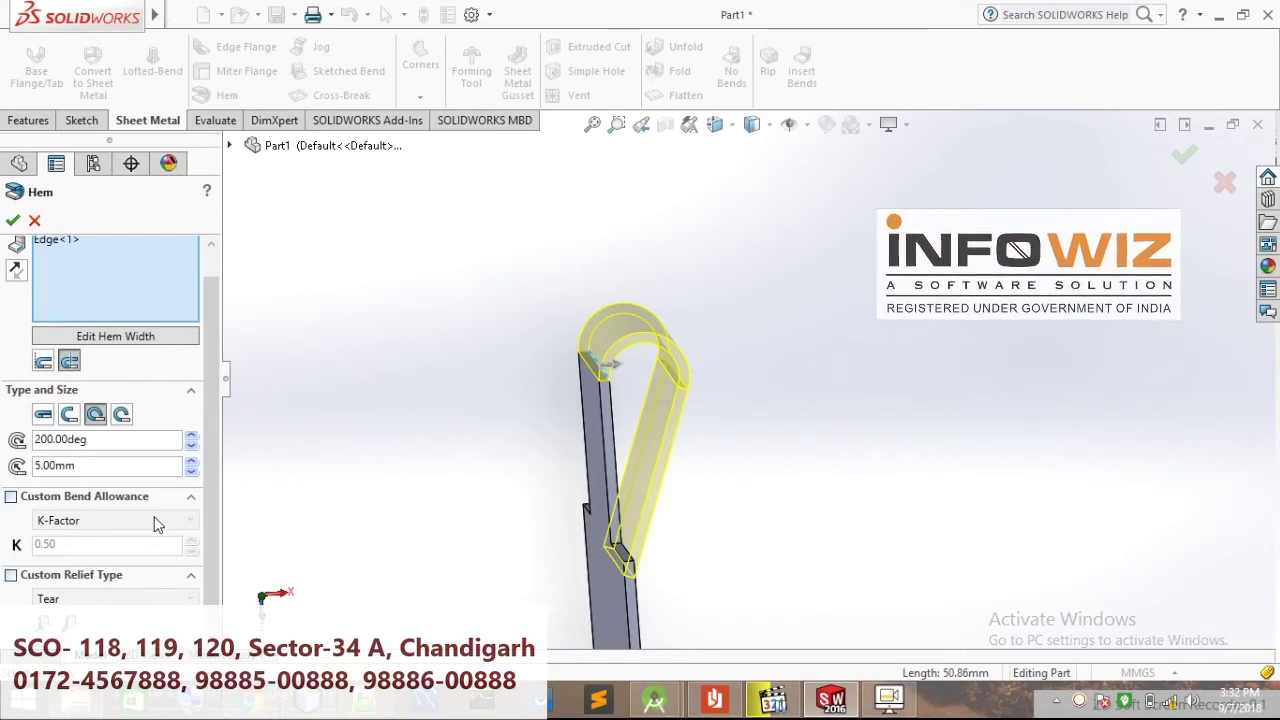
click(42, 500)
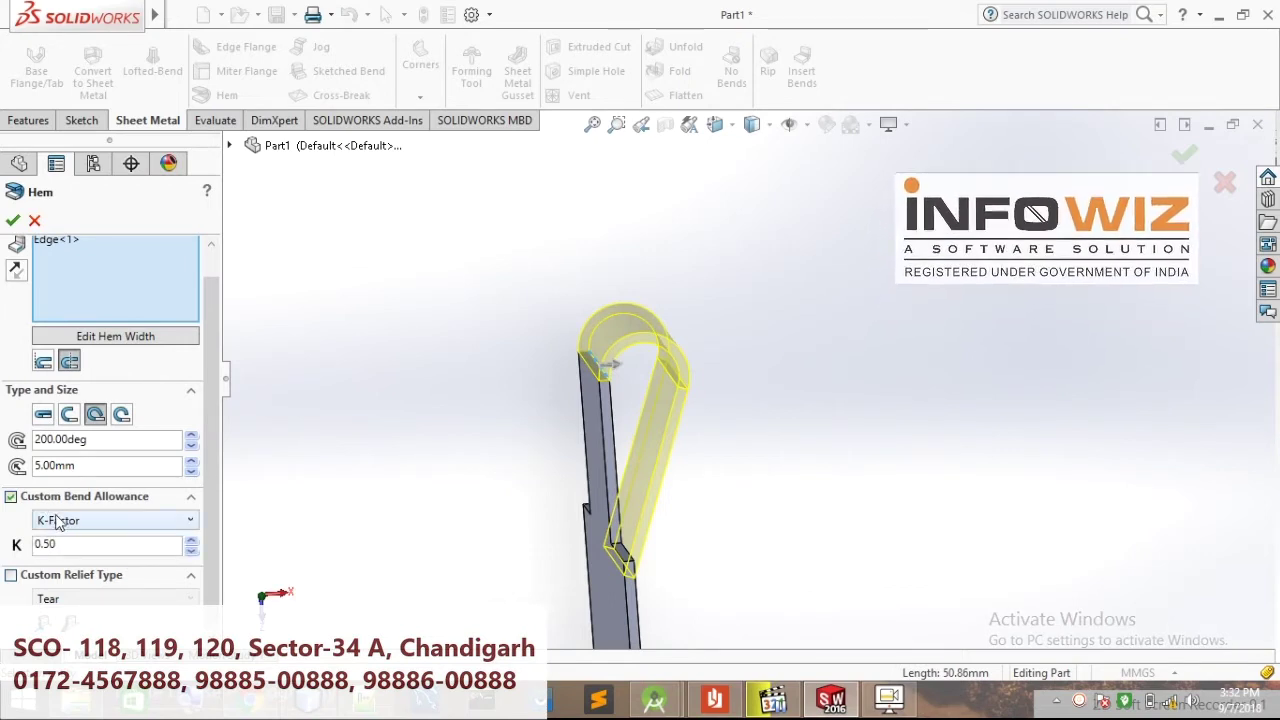
click(65, 520)
click(58, 540)
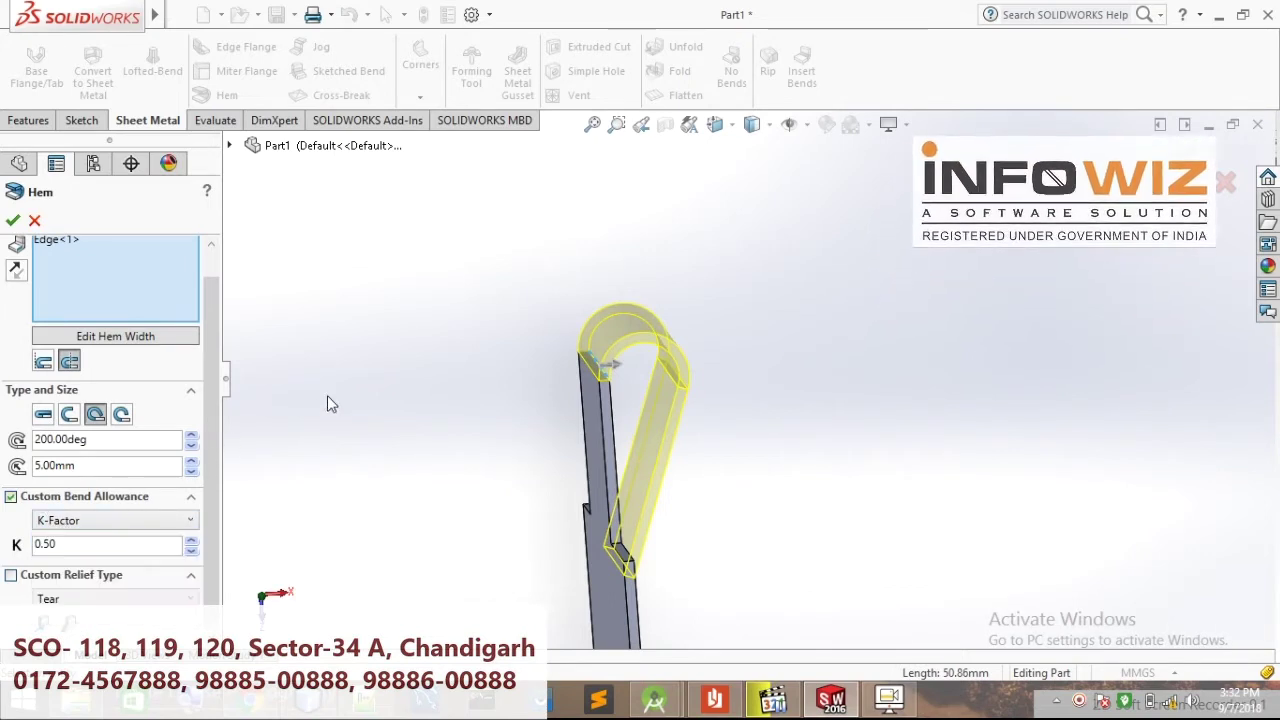
mouse_move(482, 417)
middle_down()
mouse_move(397, 430)
mouse_move(431, 449)
mouse_move(337, 417)
middle_up()
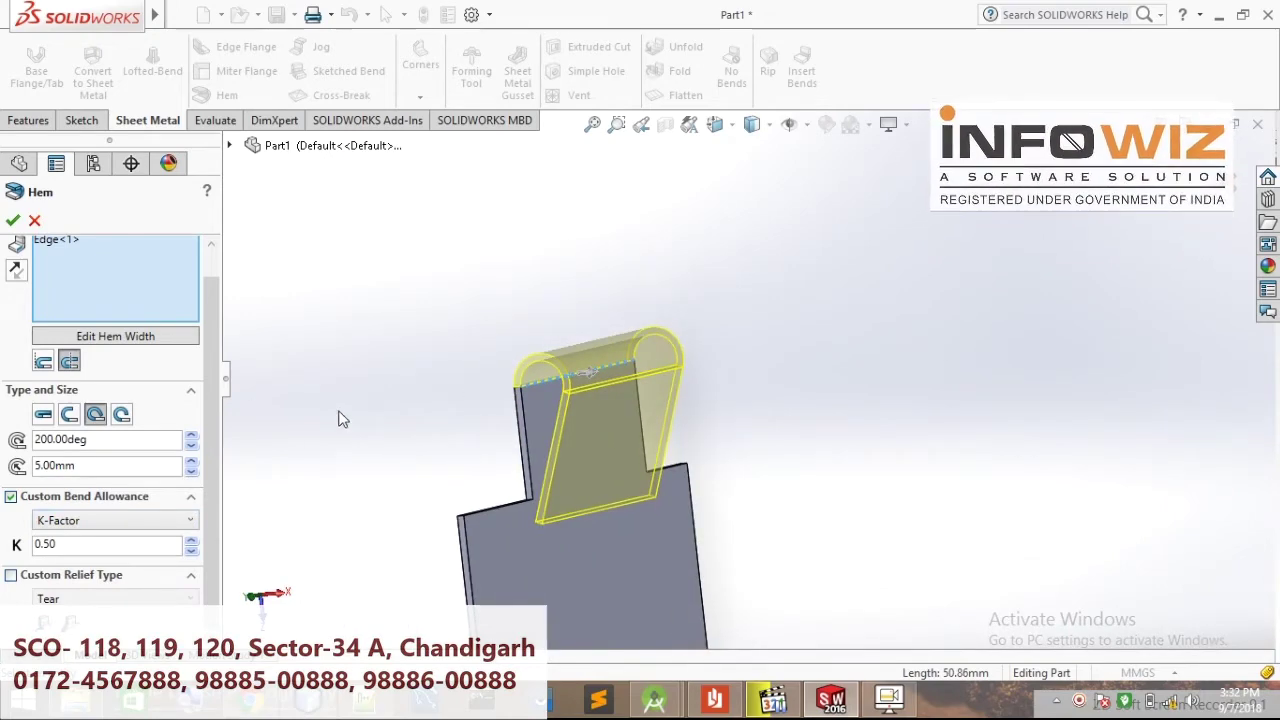
- Switch back to the Open hem type and accept it as Hem1
click(43, 414)
click(120, 441)
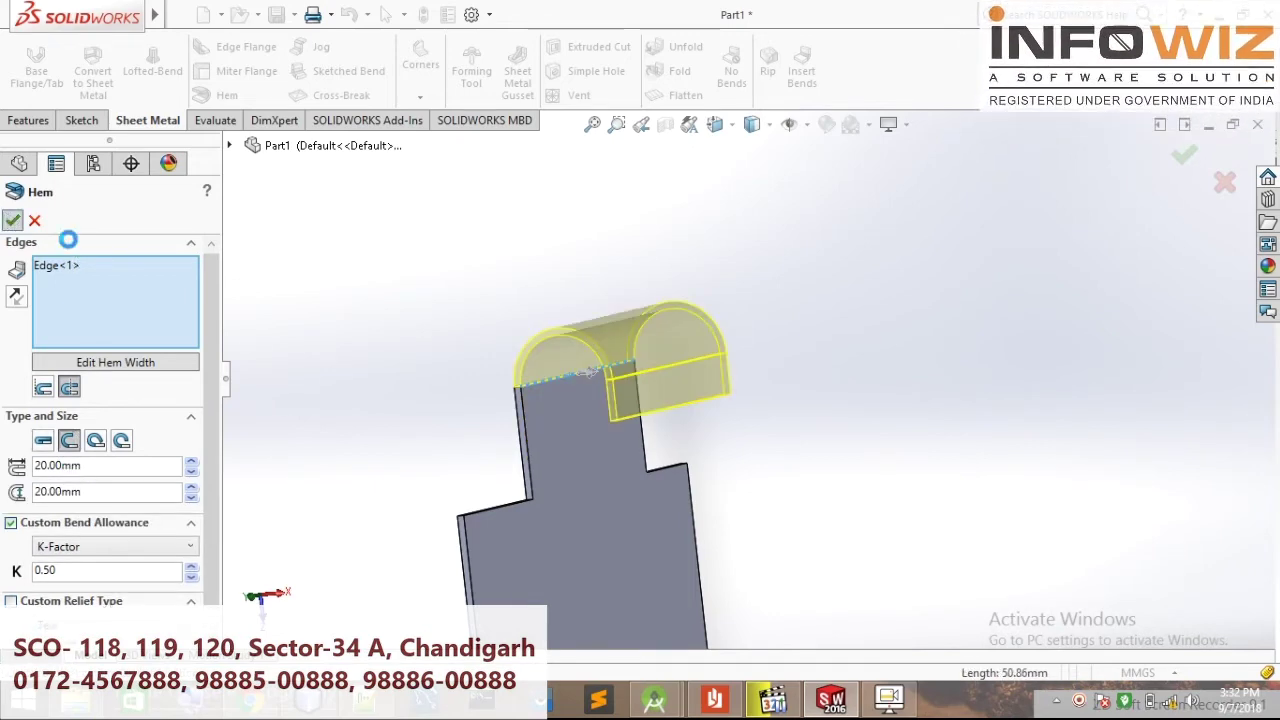
key(Return)
mouse_move(344, 258)
middle_down()
mouse_move(469, 249)
mouse_move(484, 401)
middle_up()
scroll(590, 452, down, 2)
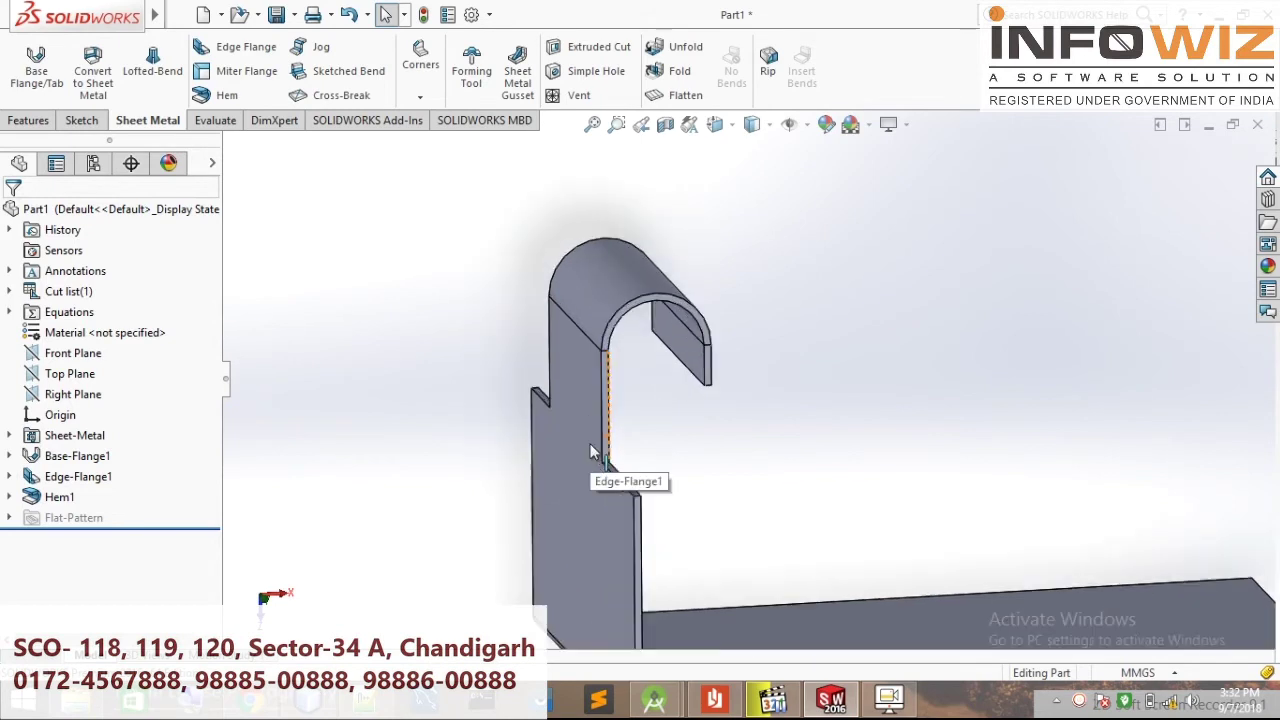
- Reopen Hem1 via Edit Feature and start editing its width profile sketch
right_click(58, 500)
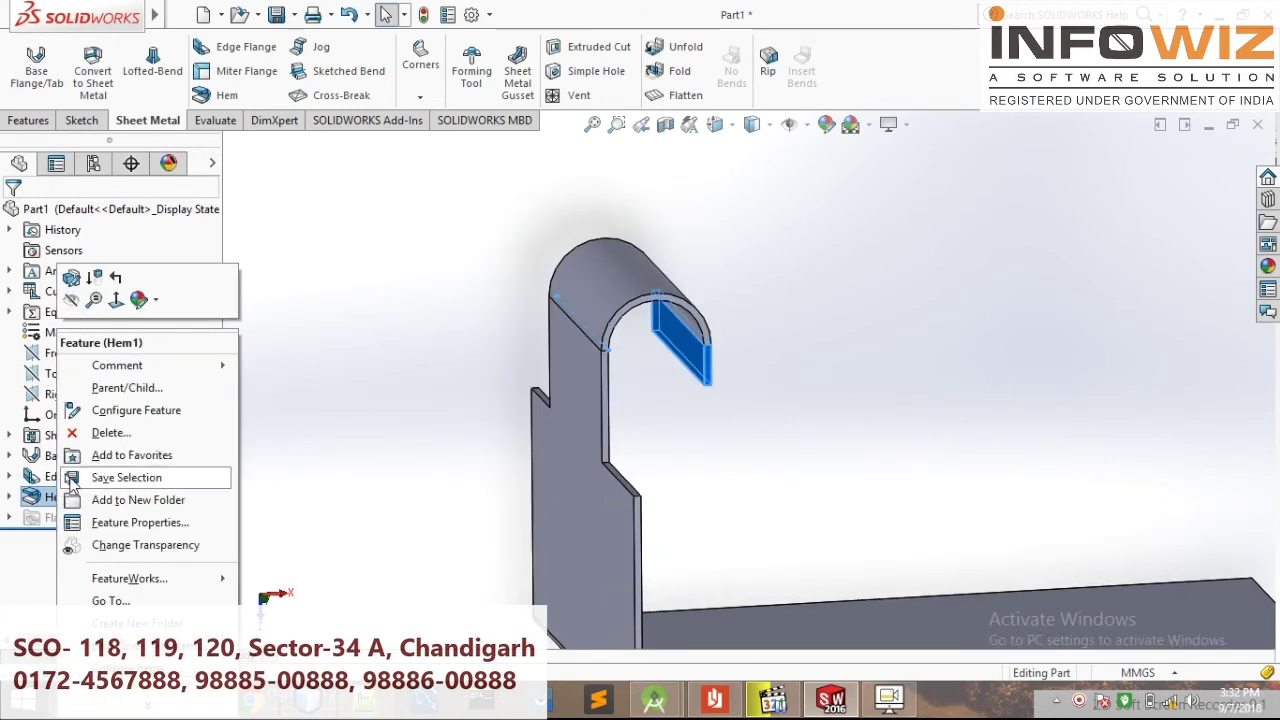
click(71, 279)
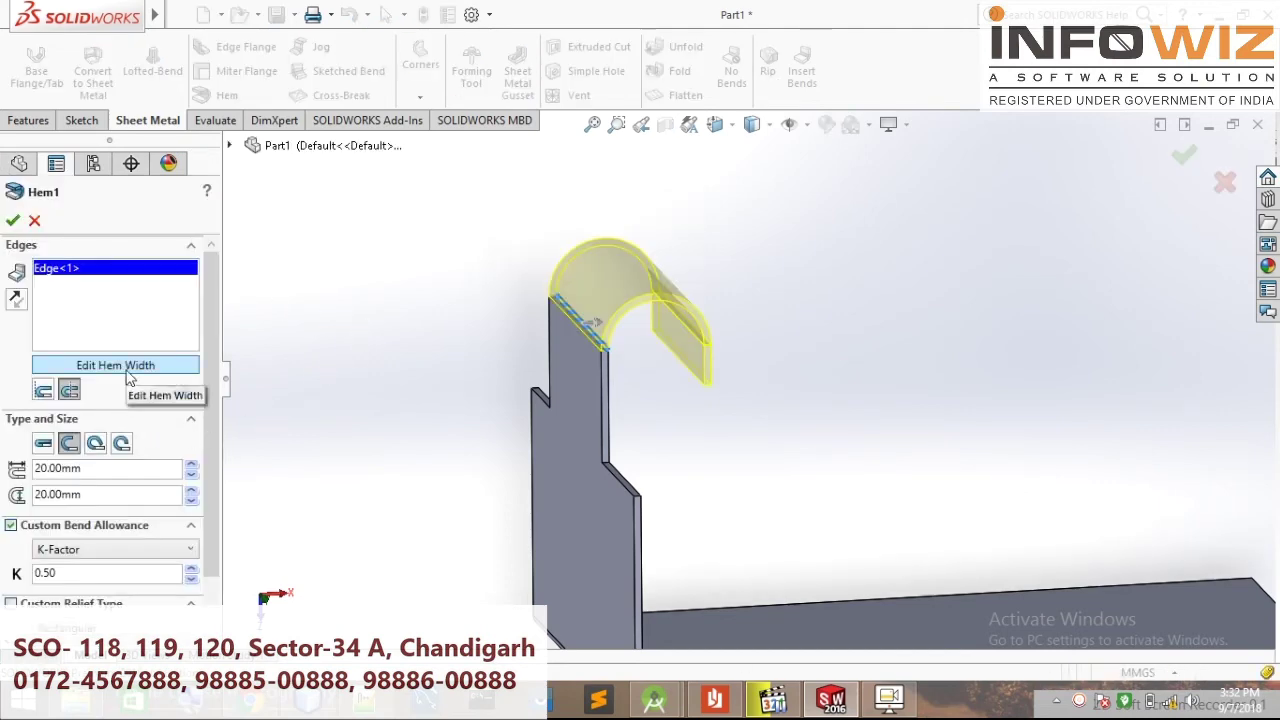
click(127, 372)
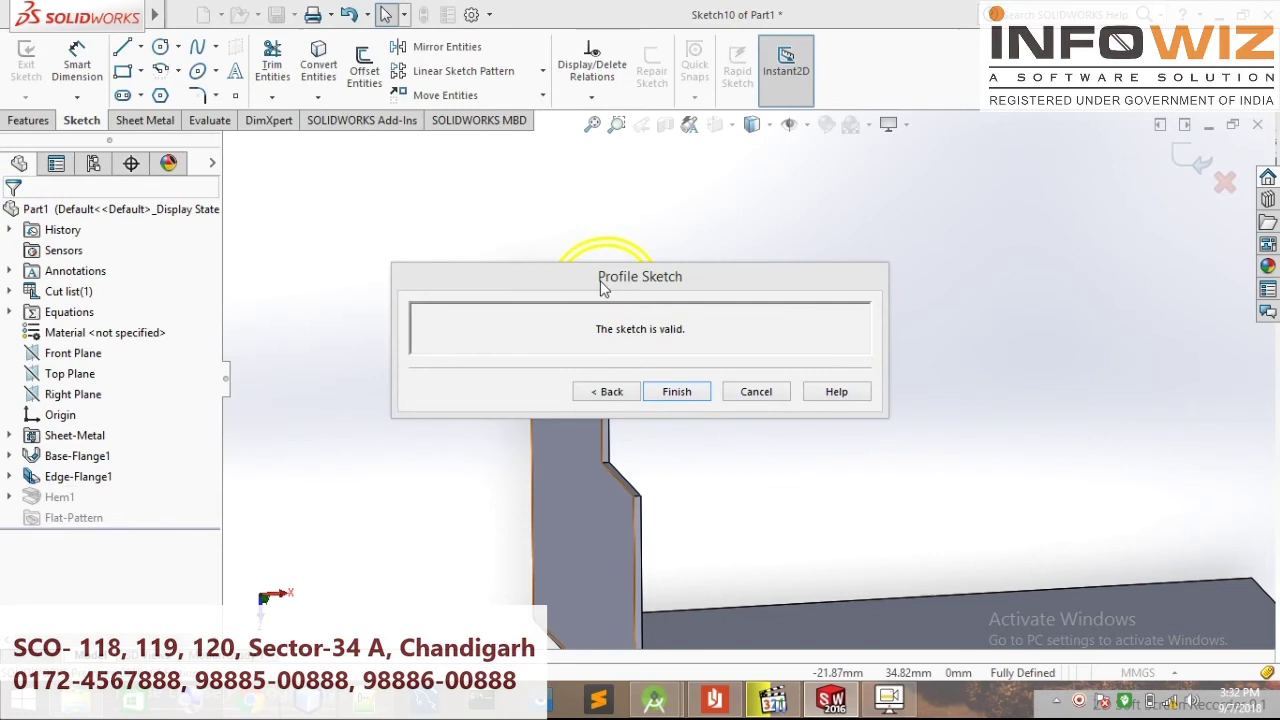
- Slide one end of Hem1's width profile line inward along the flange's top edge
drag(603, 287, 929, 205)
mouse_move(440, 400)
middle_down()
mouse_move(409, 394)
mouse_move(714, 417)
middle_up()
click(765, 374)
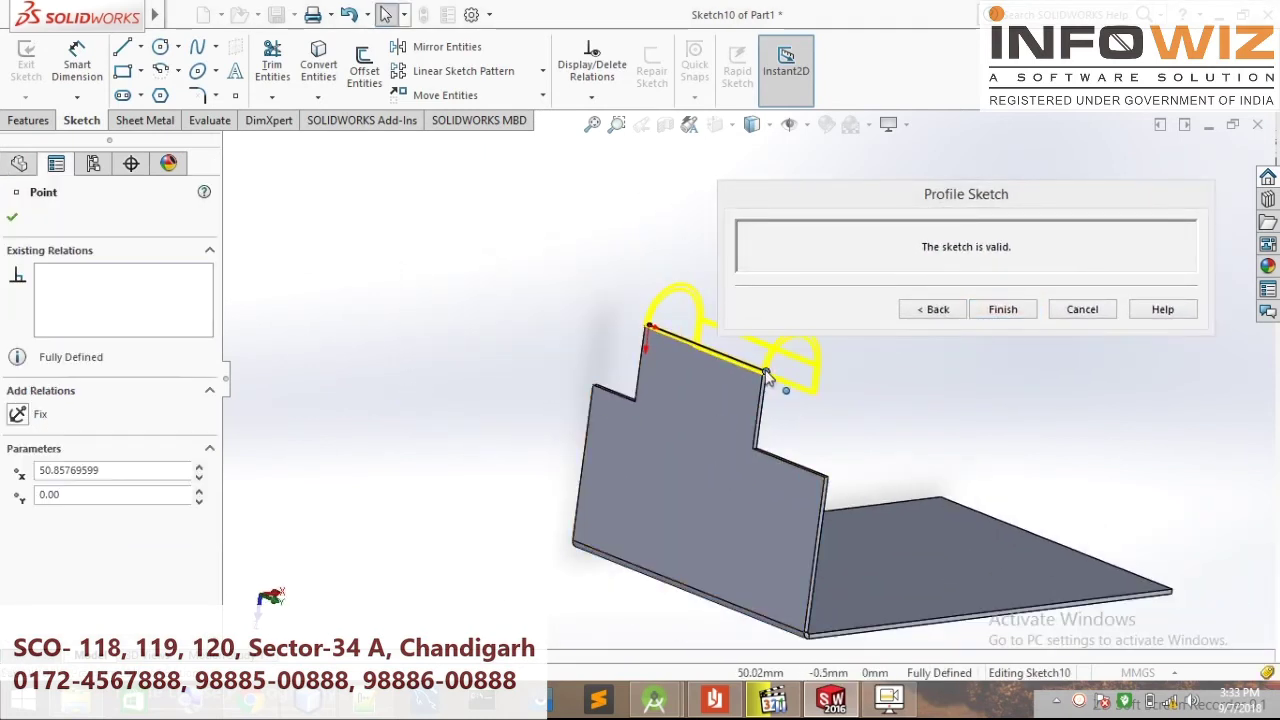
mouse_move(748, 374)
mouse_down()
mouse_move(729, 350)
mouse_move(736, 359)
mouse_up()
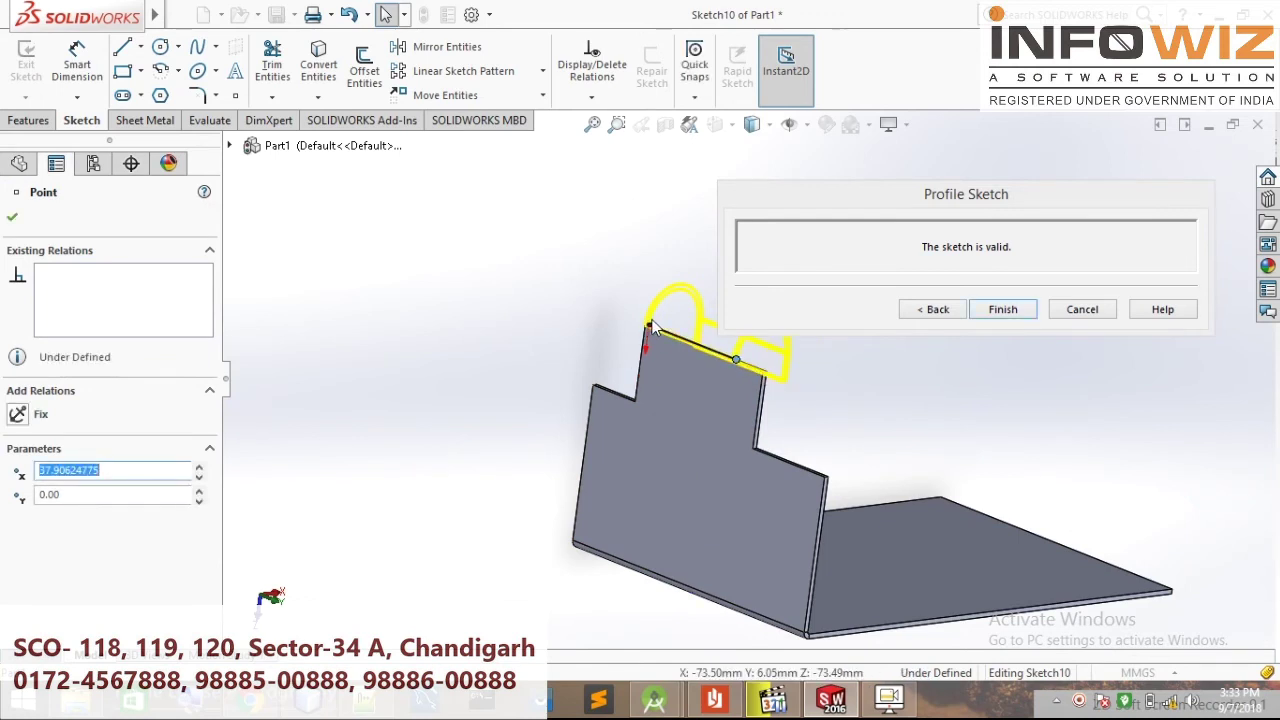
key(Escape)
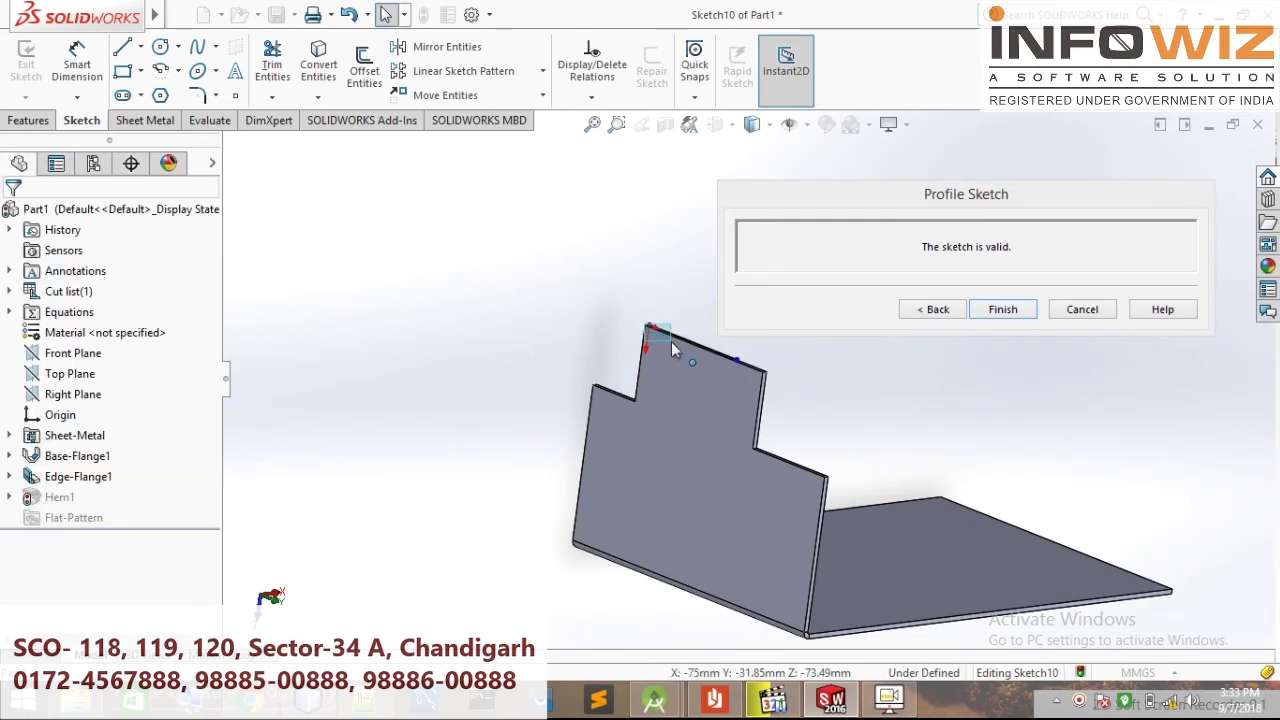
- Pull in the hem profile's other end and finish the width edit to rebuild Hem1
middle_drag(616, 295, 630, 361)
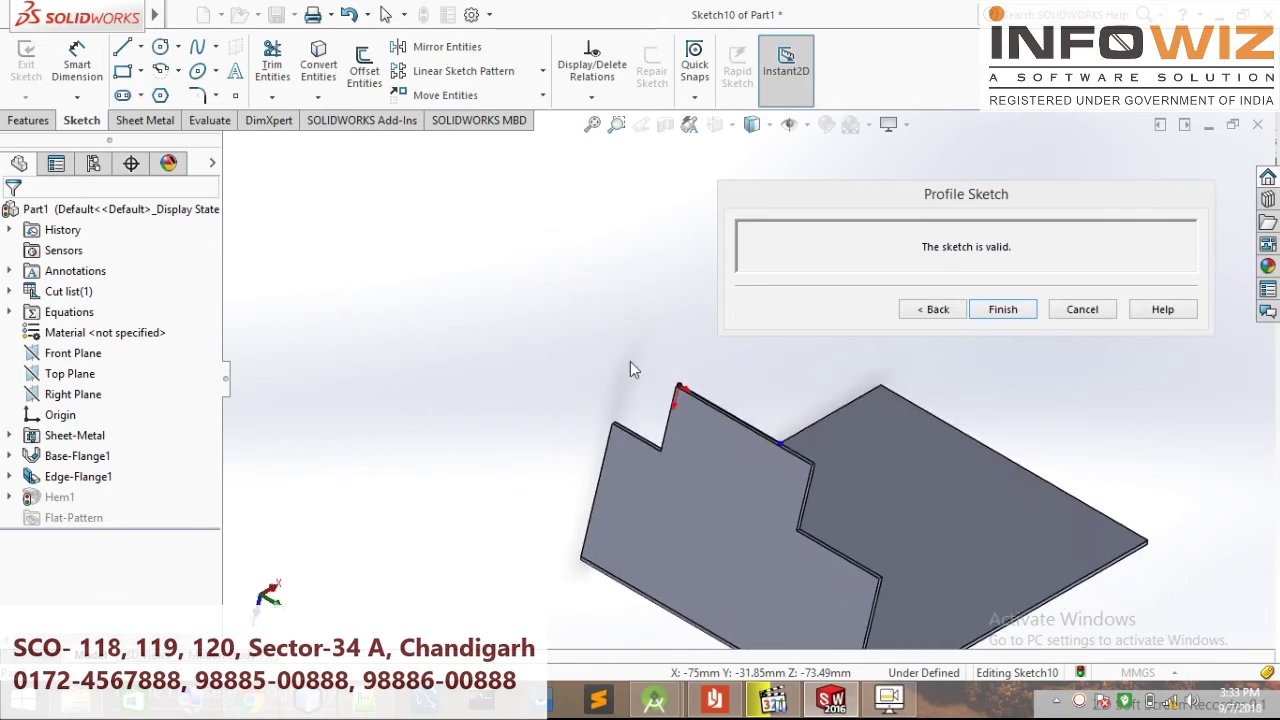
click(680, 393)
click(716, 427)
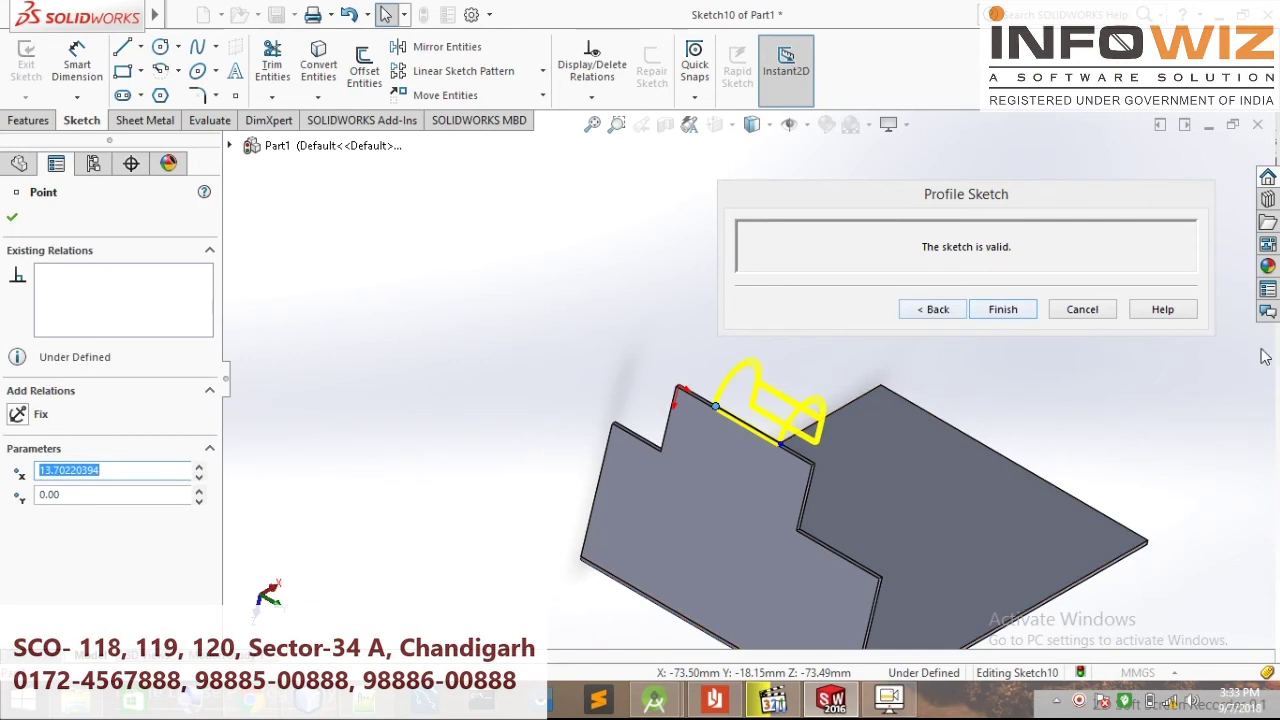
click(1028, 312)
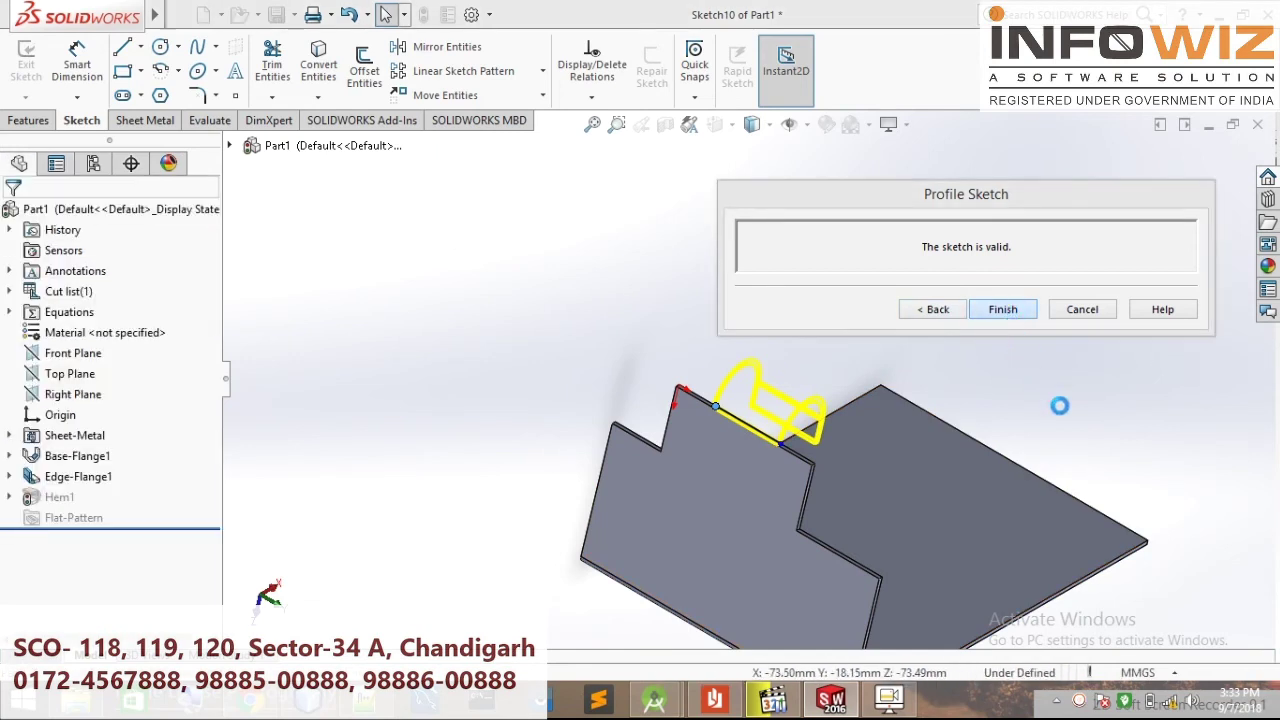
mouse_move(1037, 371)
middle_down()
mouse_move(876, 317)
mouse_move(574, 504)
middle_up()
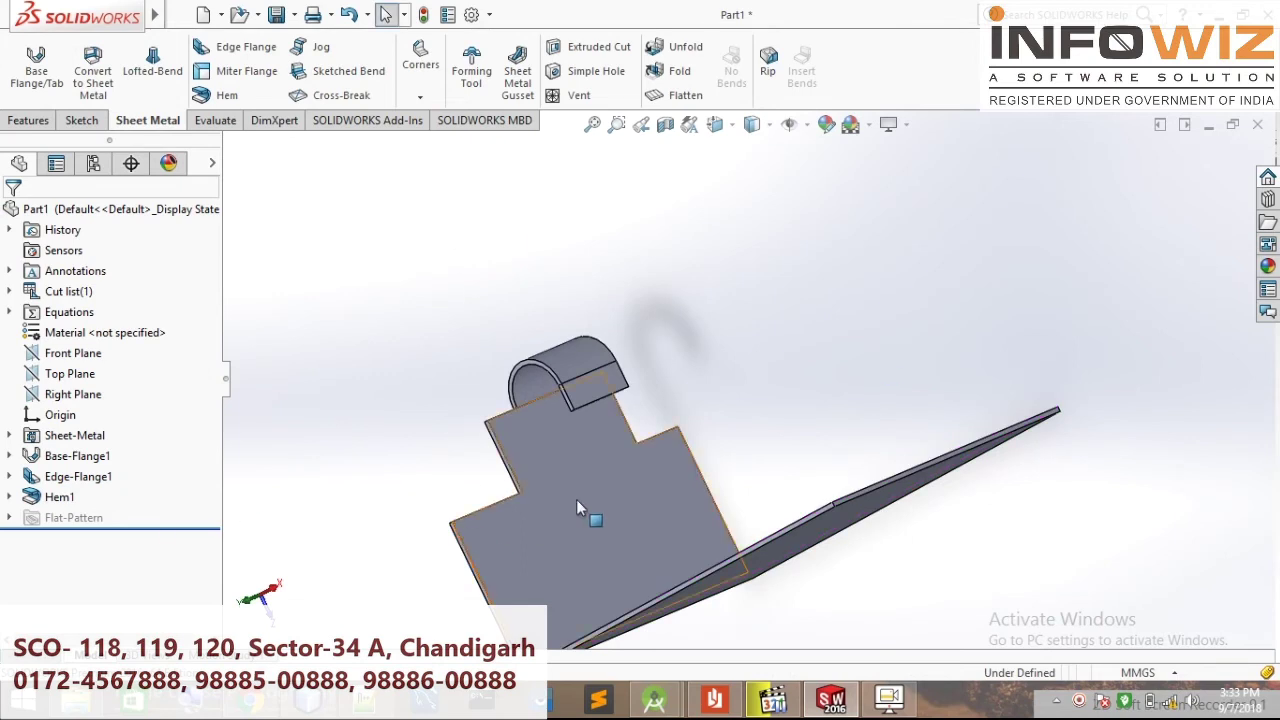
scroll(576, 498, down, 3)
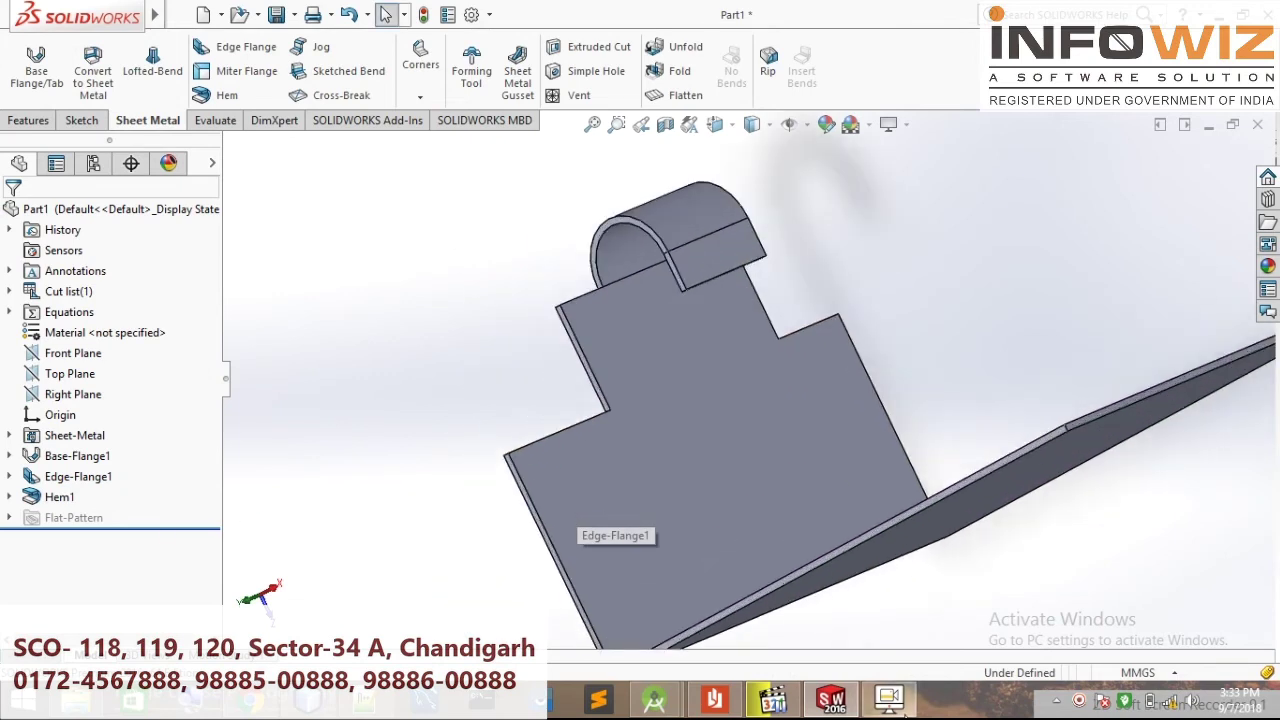
click(887, 702)
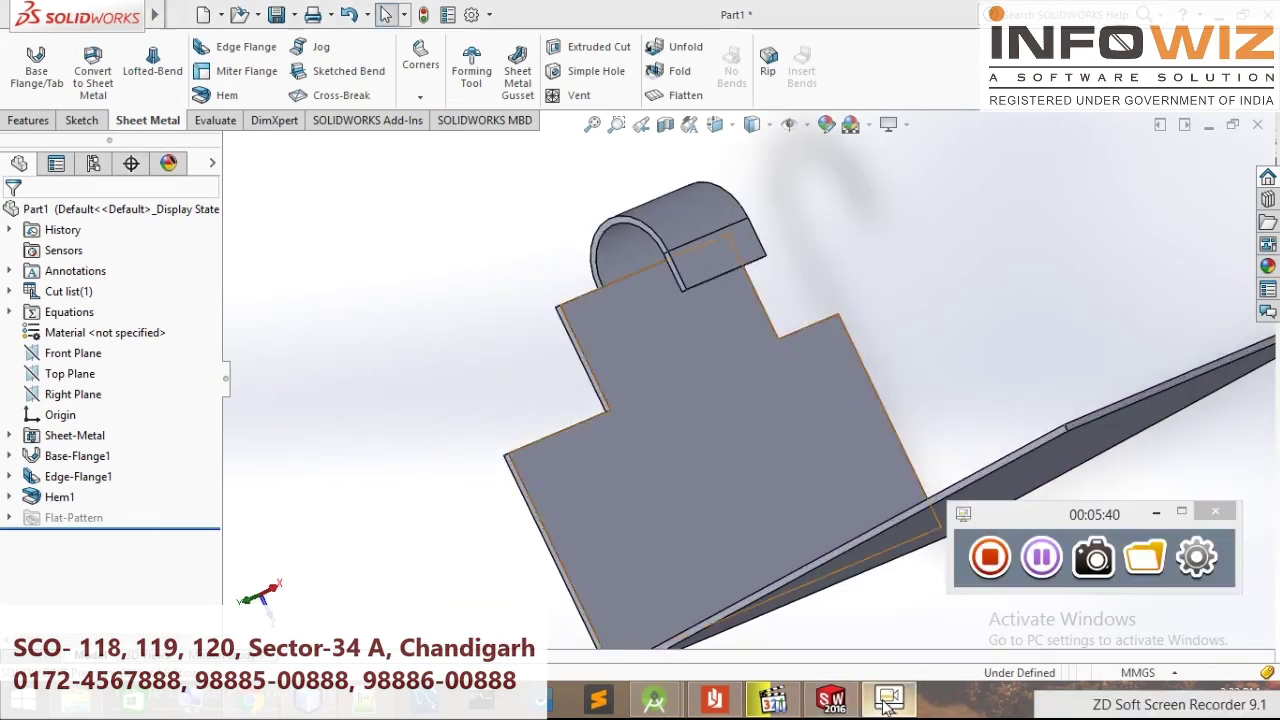